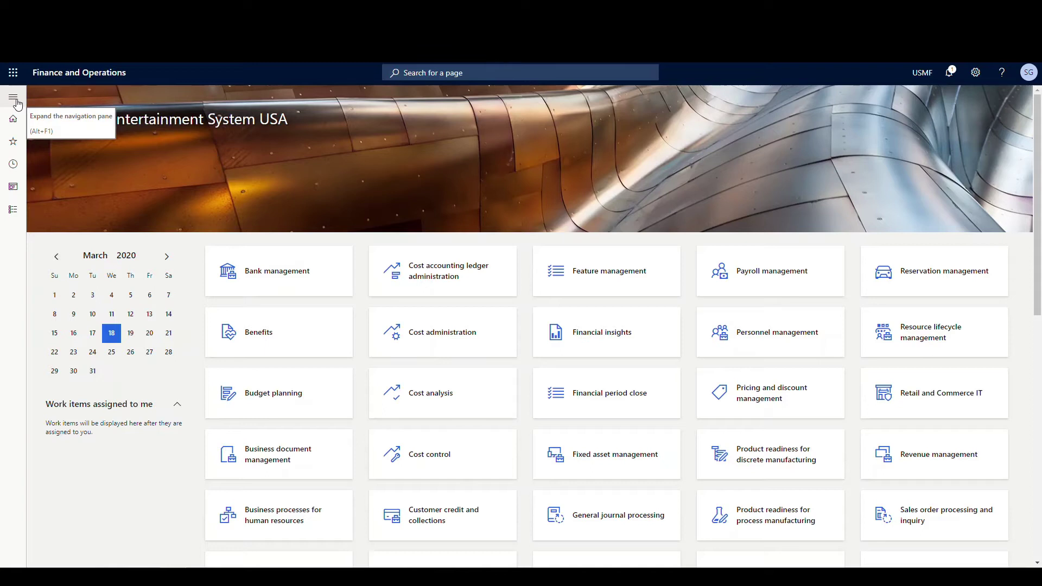
Open the Replenishment templates of the Warehouse management module and select the Demand Replenish template.
{"action": "left_click", "coordinate": [14, 98]}
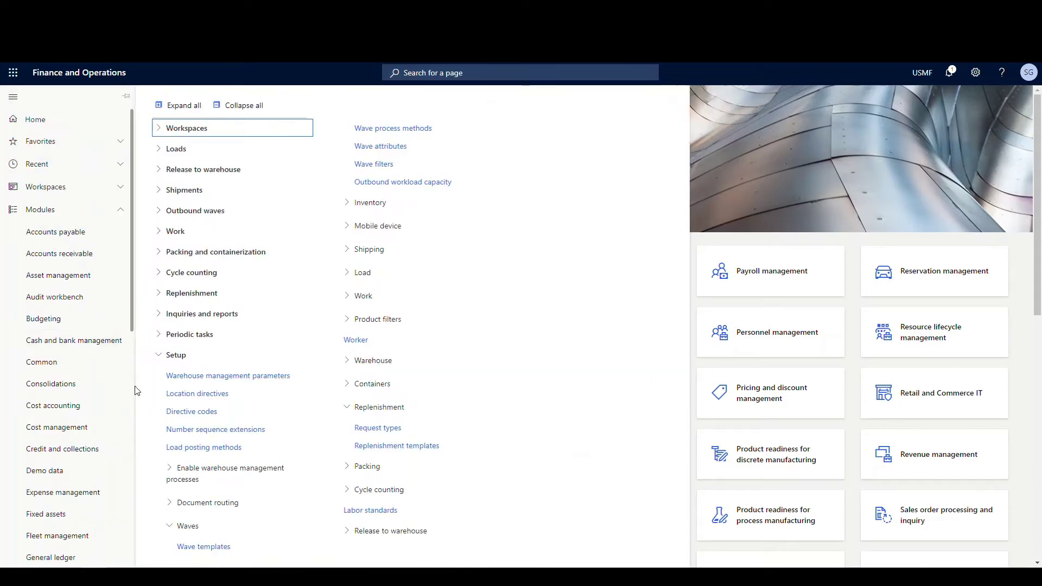
{"action": "scroll", "coordinate": [130, 383], "scroll_direction": "down", "scroll_amount": 10}
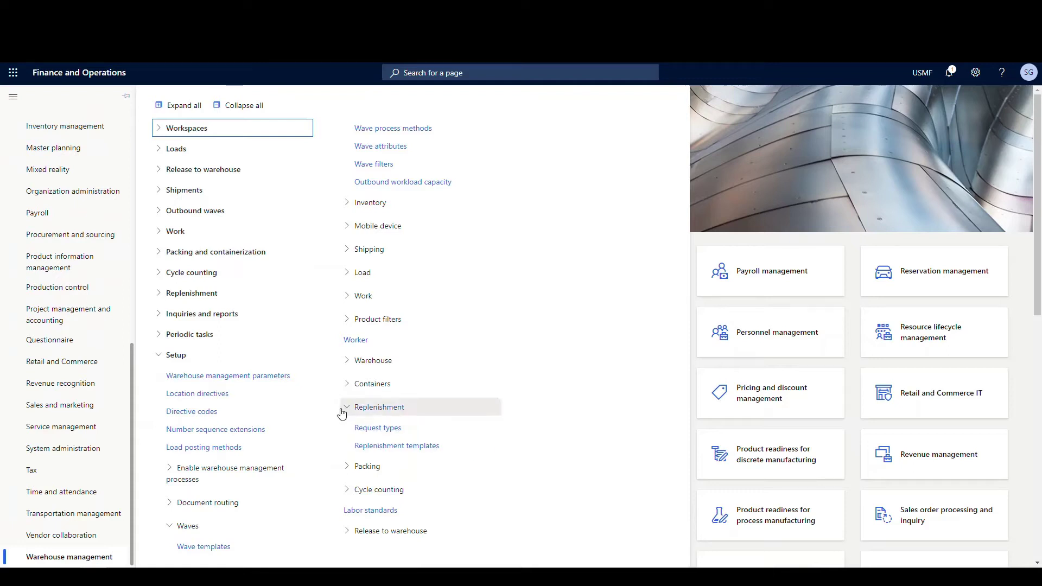
{"action": "left_click", "coordinate": [382, 446]}
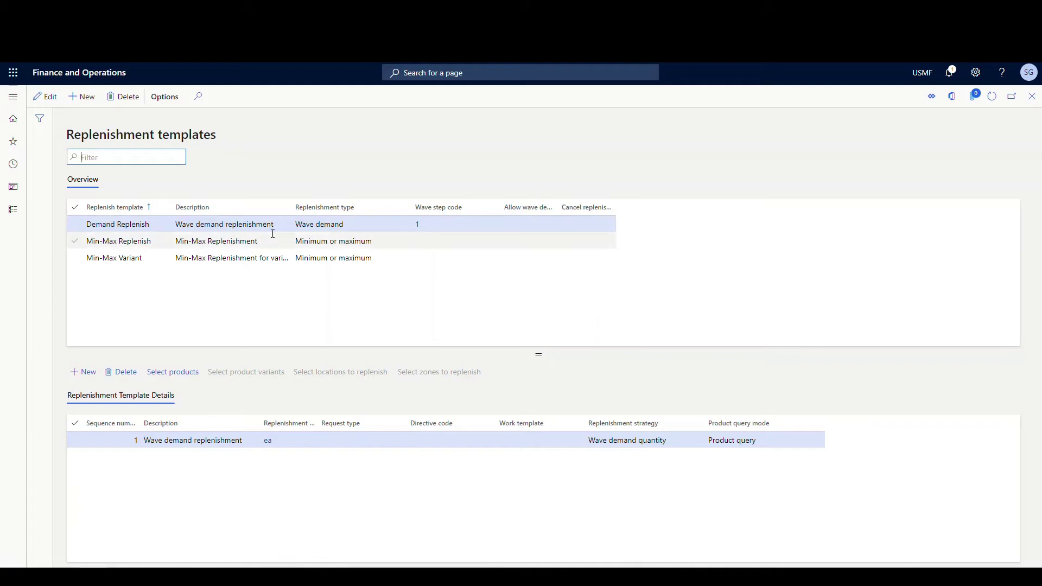
{"action": "left_click", "coordinate": [273, 232]}
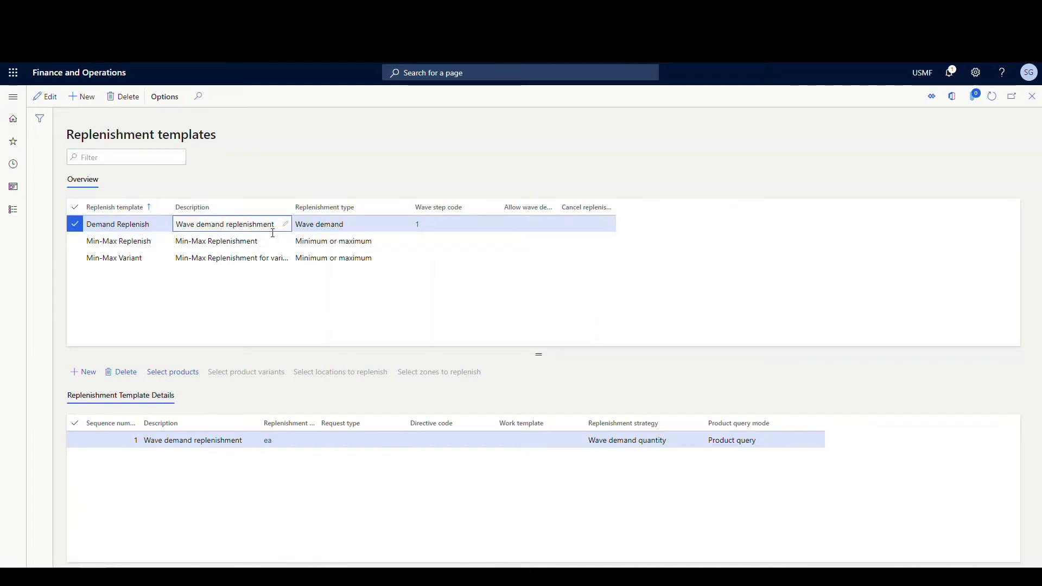
Set the replenishment strategy of the Demand Replenish template's detail line to Wave demand quantity and save.
{"action": "left_click", "coordinate": [43, 98]}
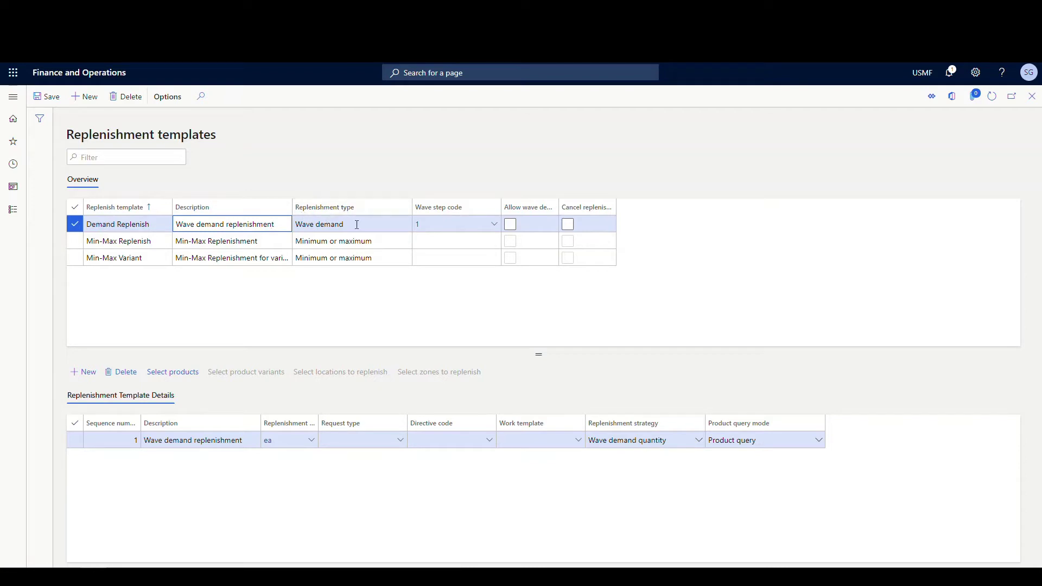
{"action": "left_click", "coordinate": [699, 441]}
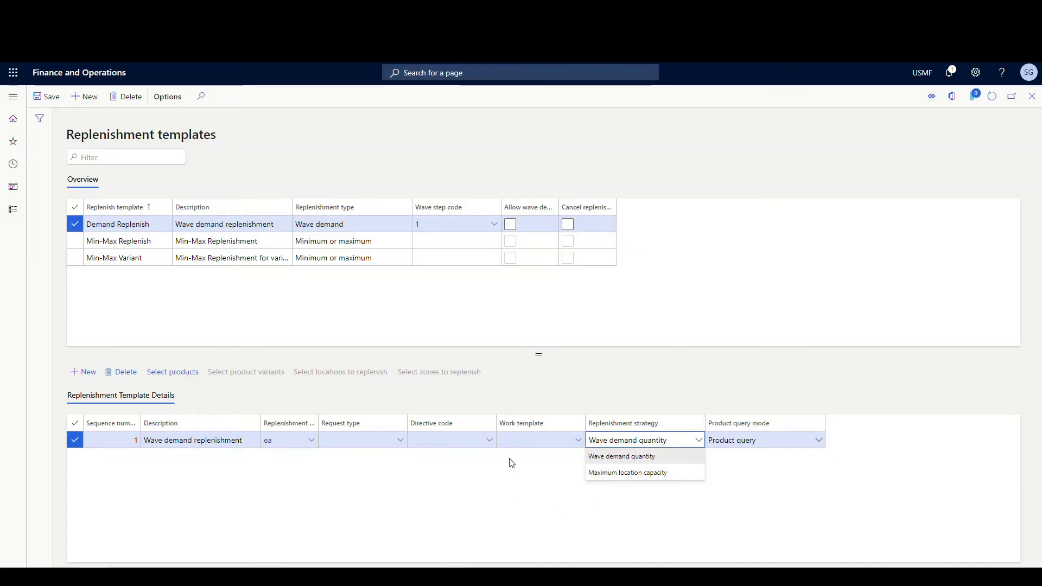
{"action": "left_click", "coordinate": [604, 457]}
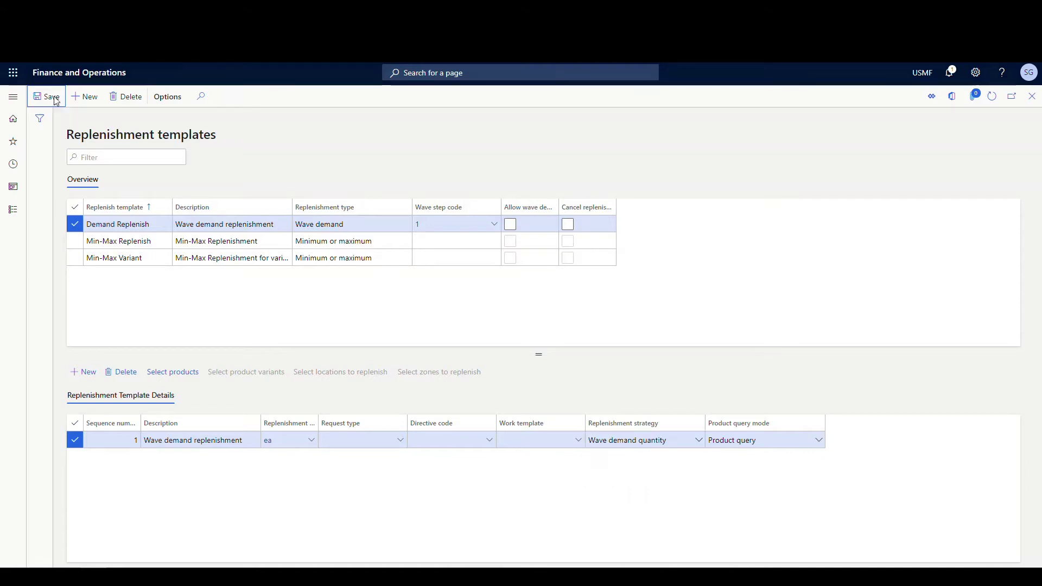
Open the wave templates and examine the replenish method and the automatic replenishment work release setting of 24 Shipping Default.
{"action": "left_click", "coordinate": [13, 98]}
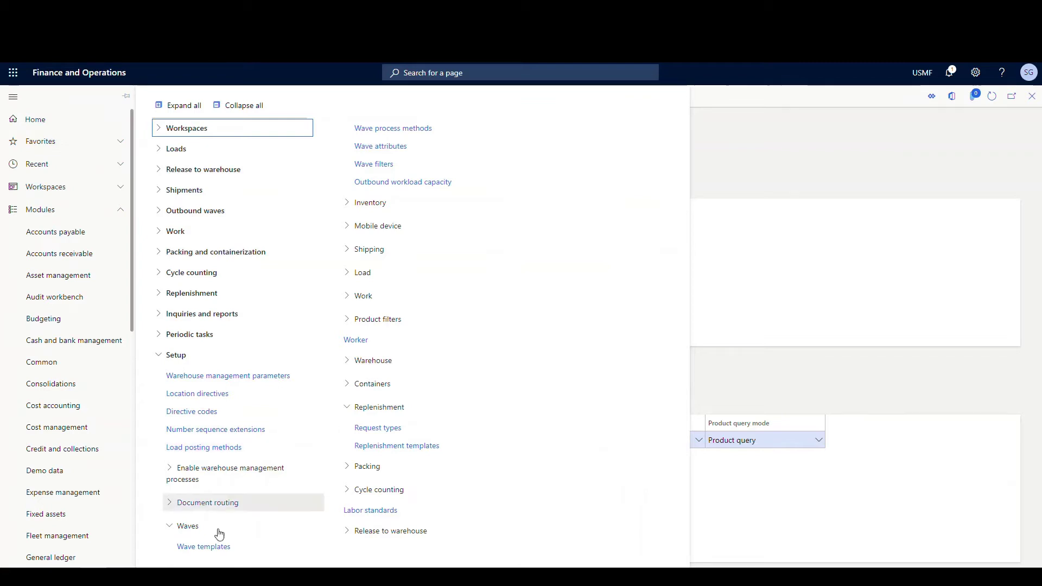
{"action": "left_click", "coordinate": [201, 548]}
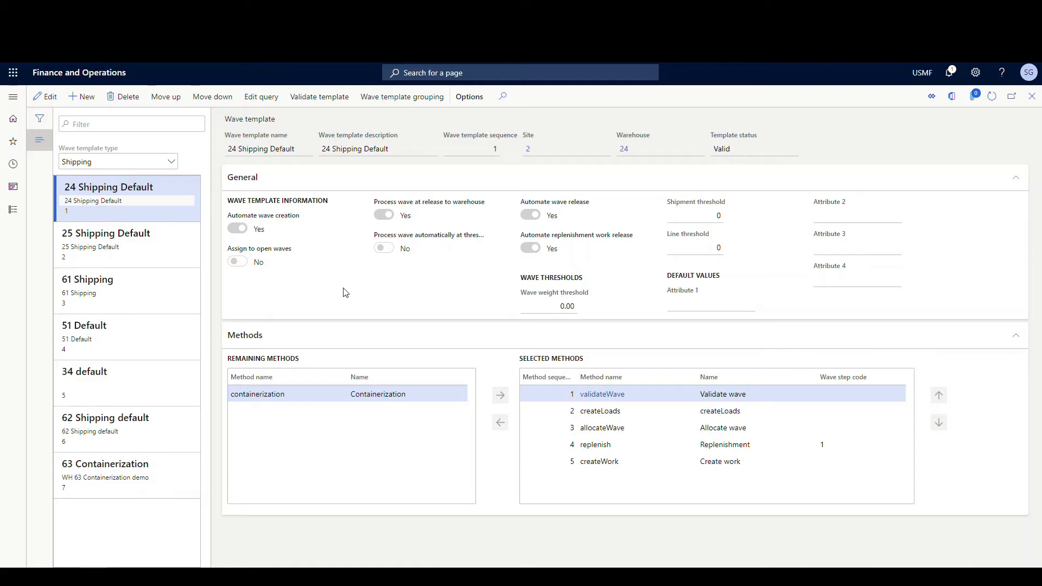
{"action": "left_click", "coordinate": [621, 446]}
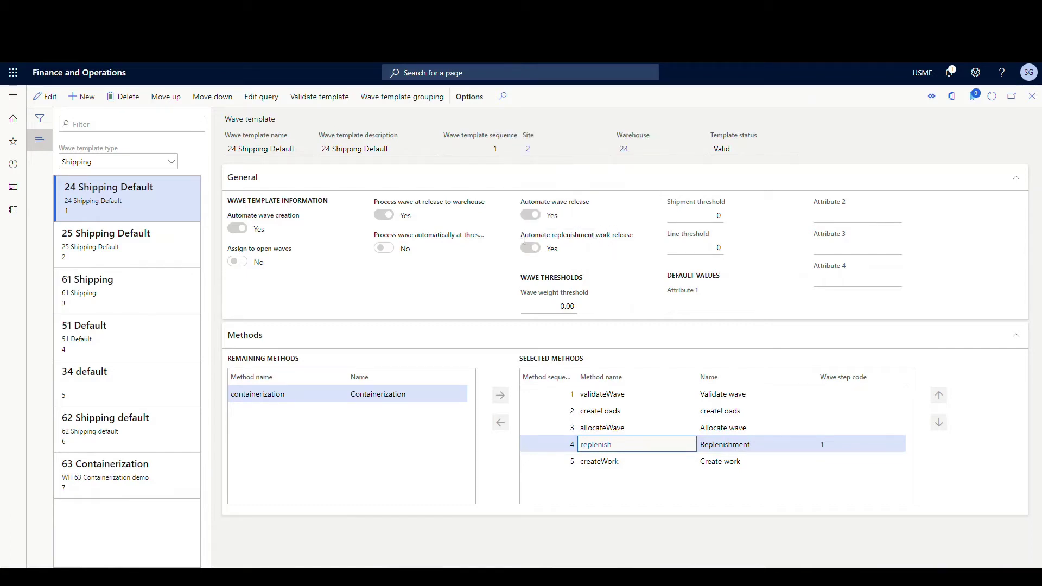
{"action": "mouse_move", "coordinate": [557, 249]}
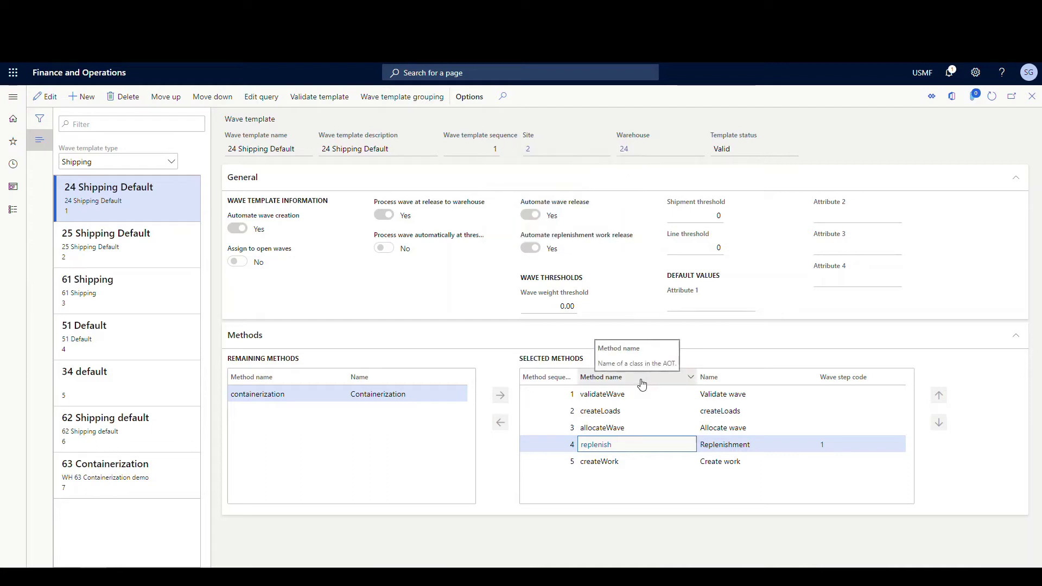
Review the 24 SO Stage sales order work template and the work templates of the Replenishment work order type.
{"action": "left_click", "coordinate": [13, 102]}
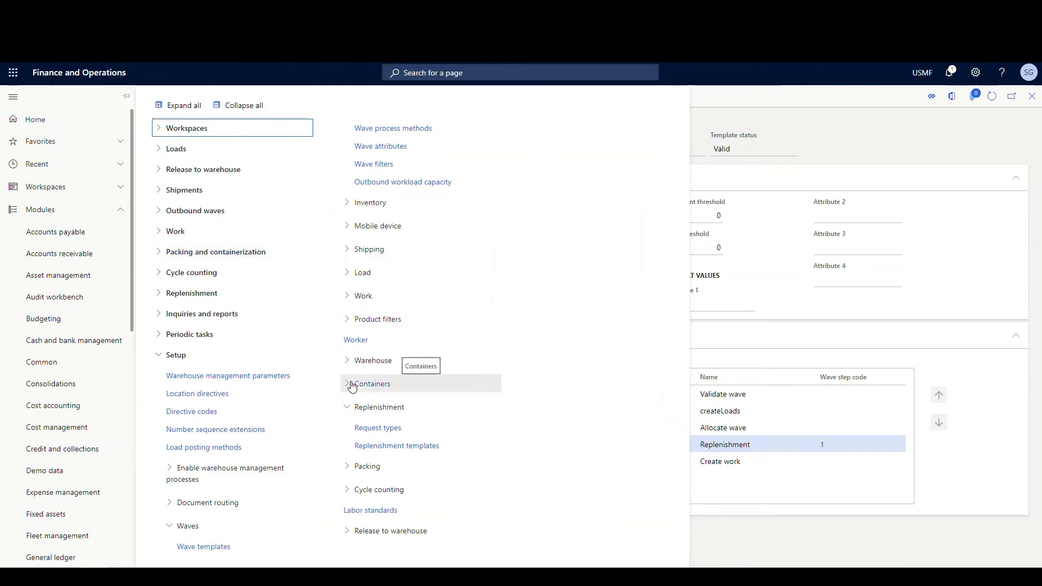
{"action": "left_click", "coordinate": [363, 295]}
{"action": "left_click", "coordinate": [384, 317]}
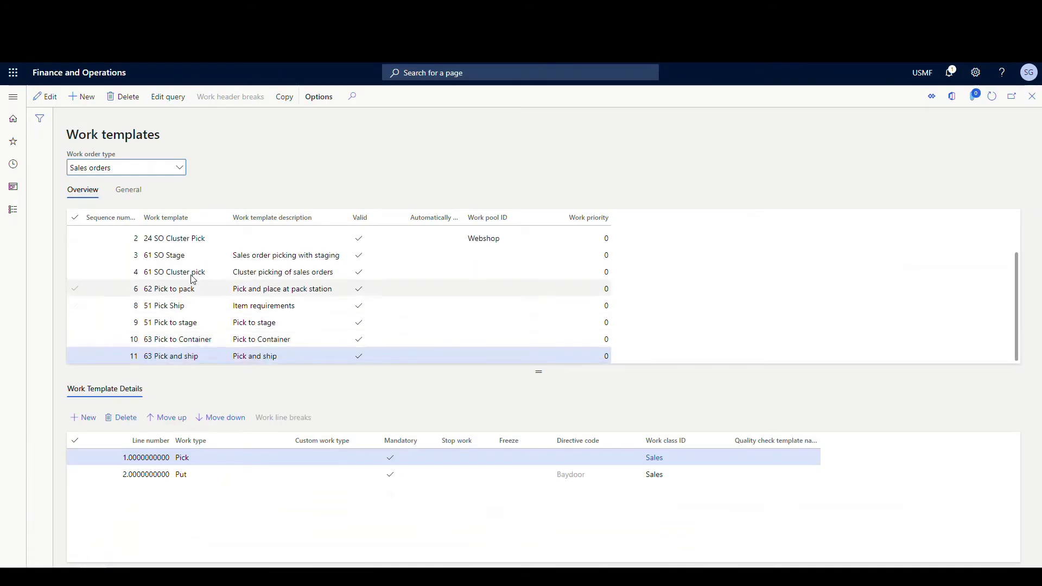
{"action": "scroll", "coordinate": [201, 247], "scroll_direction": "up", "scroll_amount": 1}
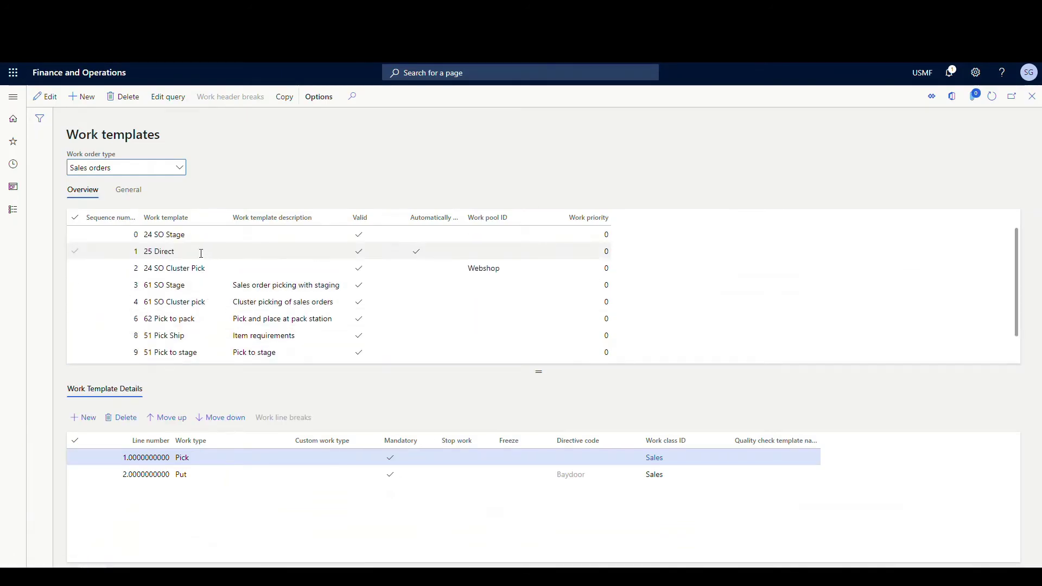
{"action": "left_click", "coordinate": [190, 236]}
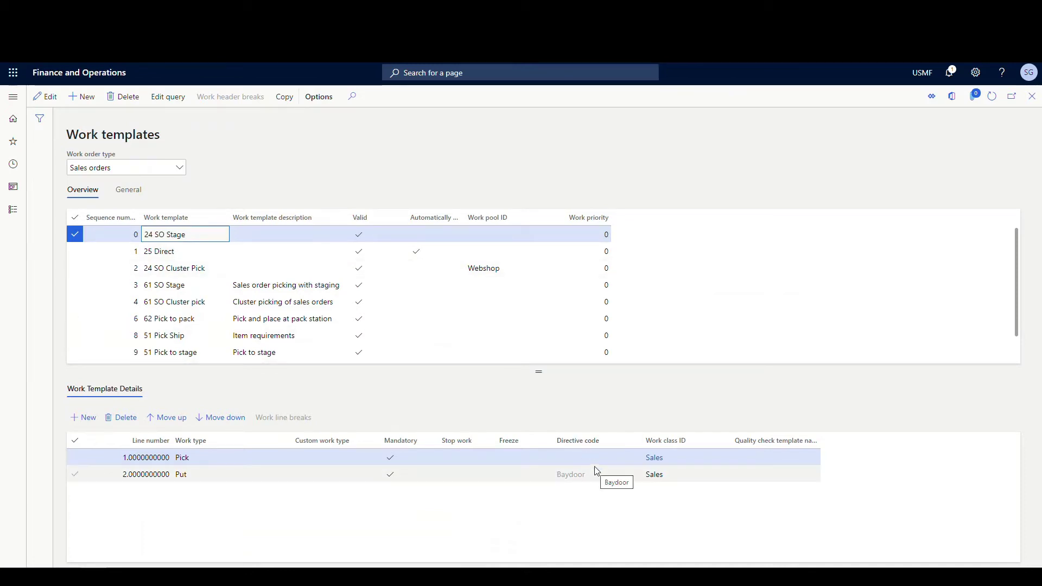
{"action": "left_click", "coordinate": [180, 169]}
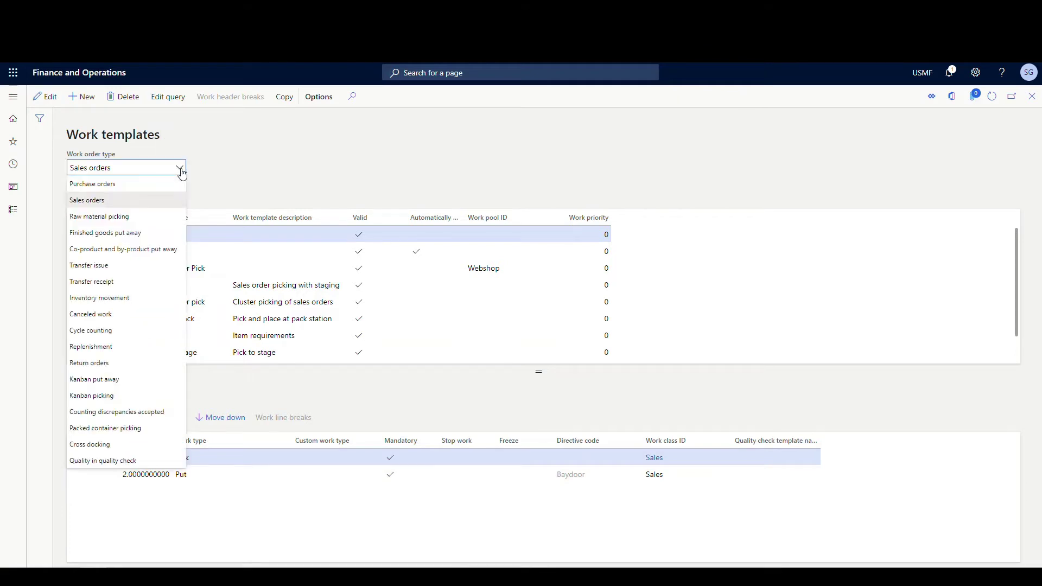
{"action": "left_click", "coordinate": [112, 350]}
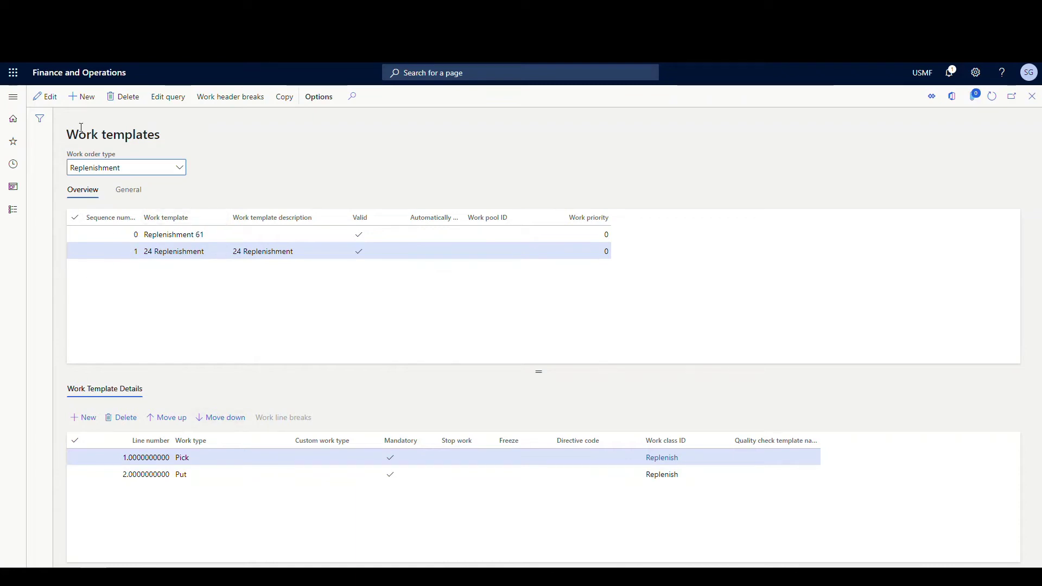
Open the location directives and show those for the Replenishment work order type.
{"action": "left_click", "coordinate": [24, 104]}
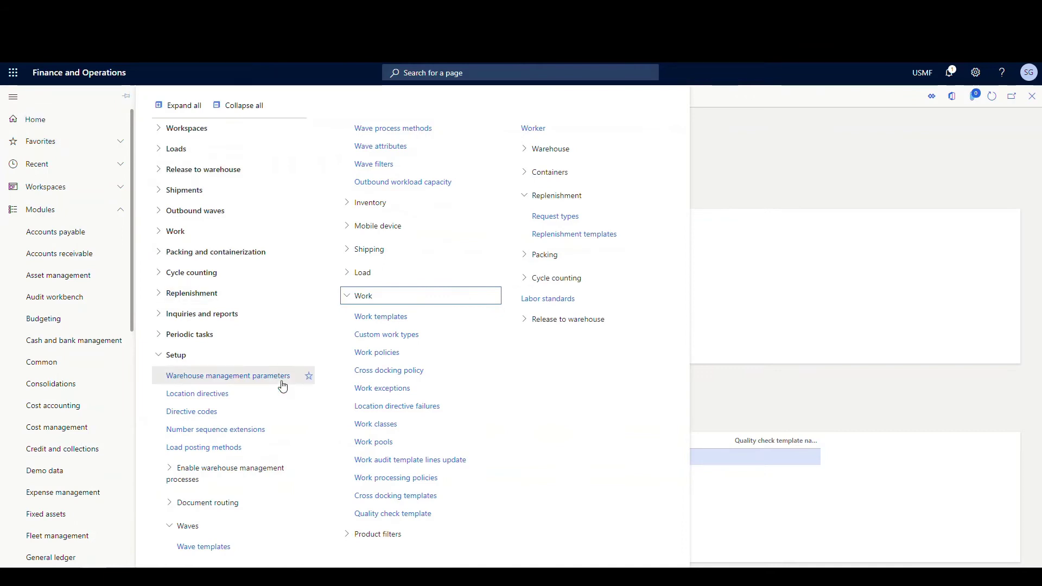
{"action": "left_click", "coordinate": [221, 398]}
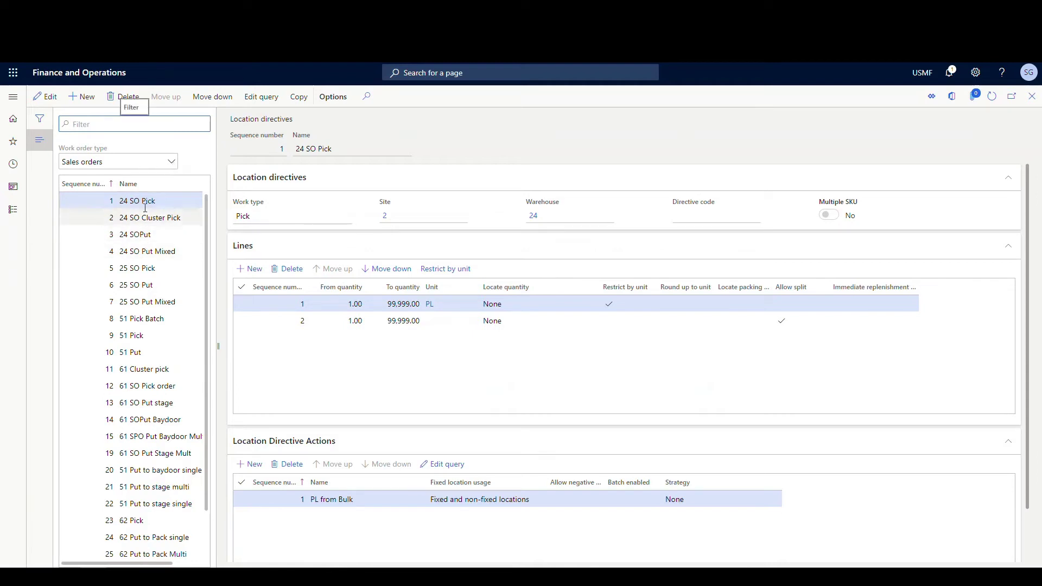
{"action": "left_click", "coordinate": [172, 163]}
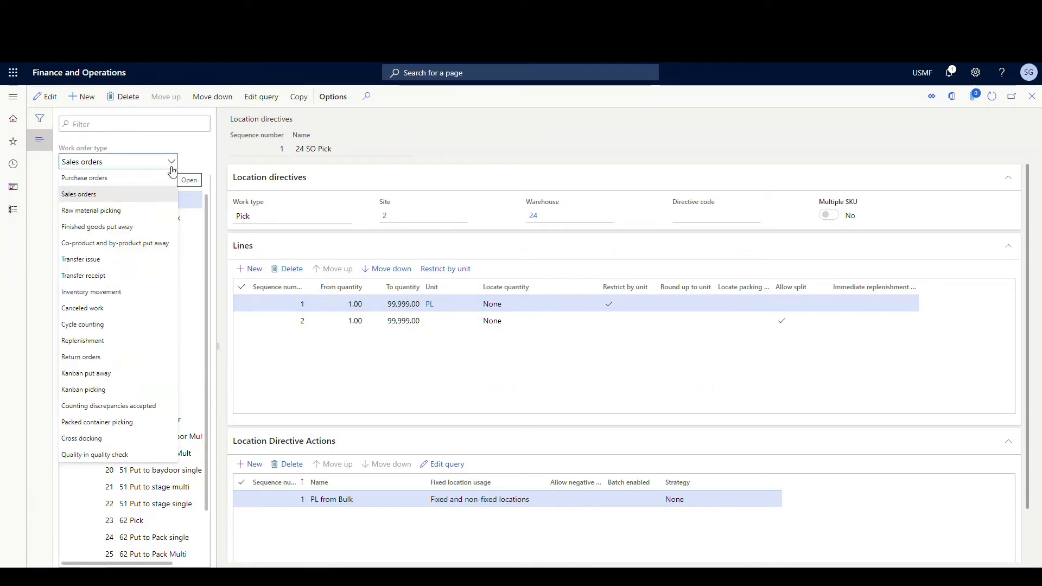
{"action": "left_click", "coordinate": [144, 340]}
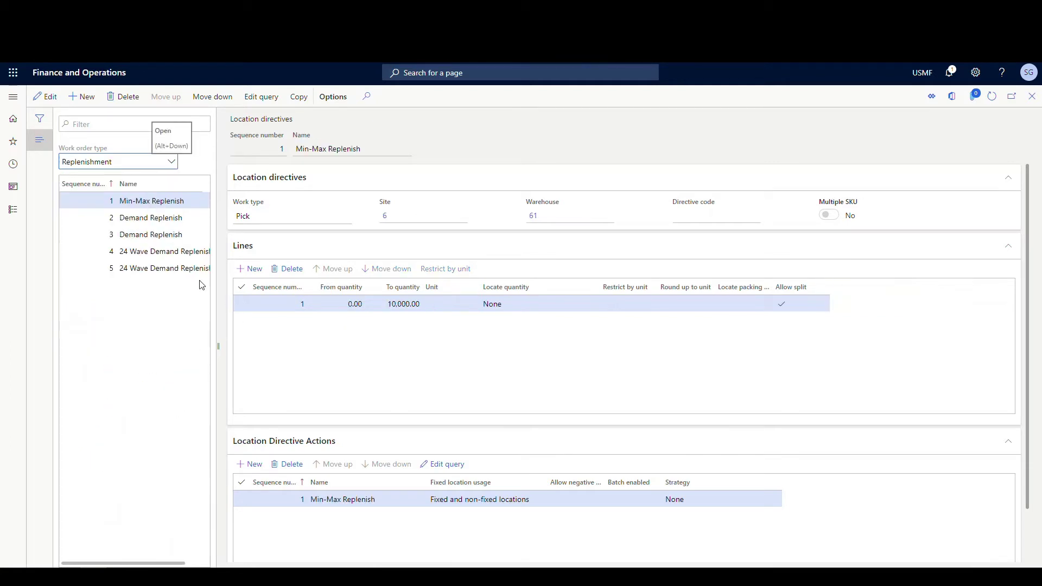
Compare the work types and settings of the 24 Wave Demand Replenish and 24 Wave Demand Replenish Put location directives.
{"action": "left_click", "coordinate": [163, 252]}
{"action": "left_click", "coordinate": [162, 268]}
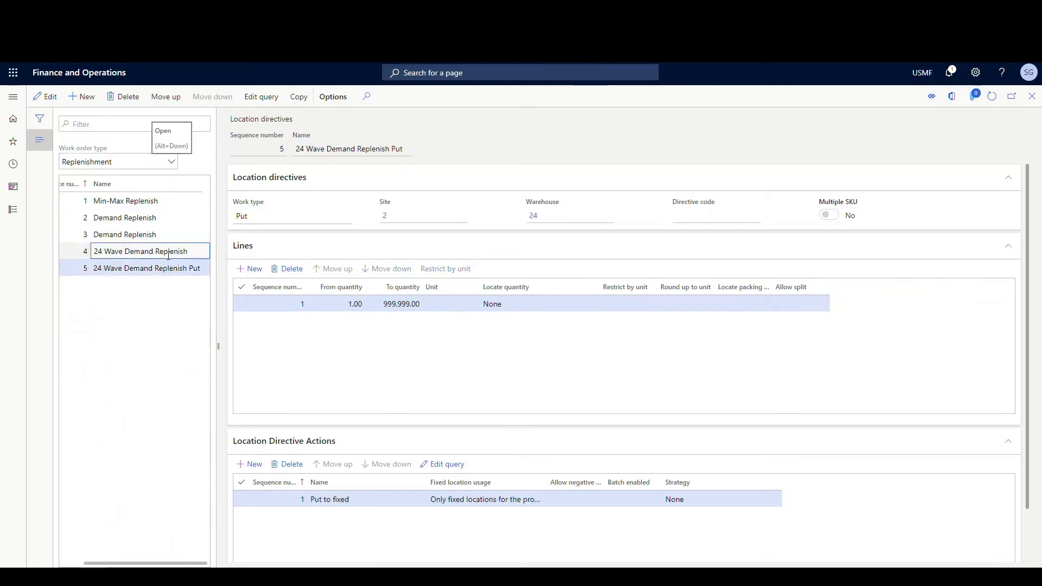
{"action": "left_click", "coordinate": [168, 253]}
{"action": "left_click", "coordinate": [168, 267]}
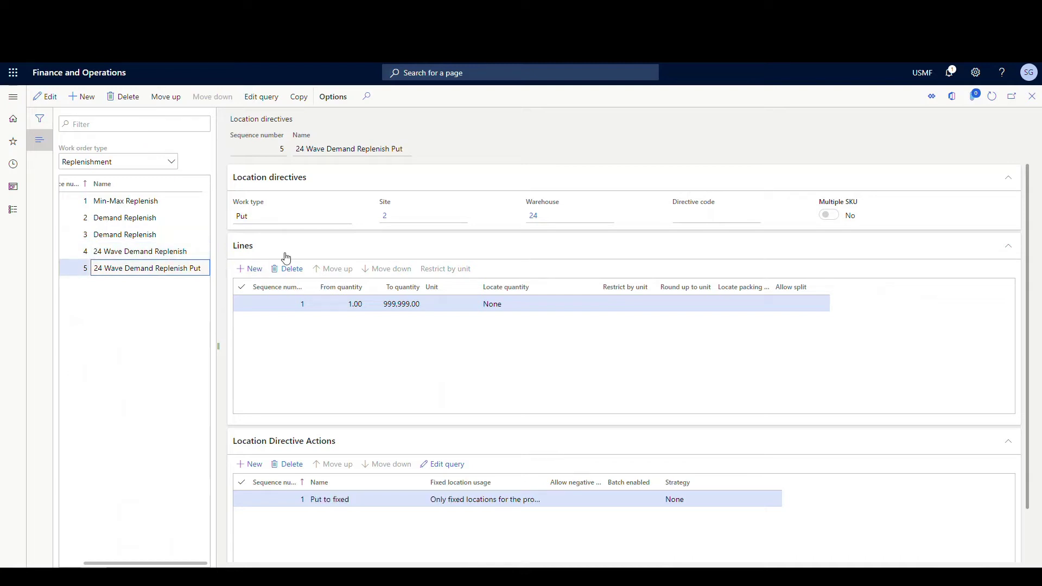
{"action": "left_click", "coordinate": [175, 250]}
{"action": "left_click", "coordinate": [176, 267]}
{"action": "left_click", "coordinate": [176, 251]}
{"action": "left_click", "coordinate": [176, 267]}
{"action": "left_click", "coordinate": [175, 251]}
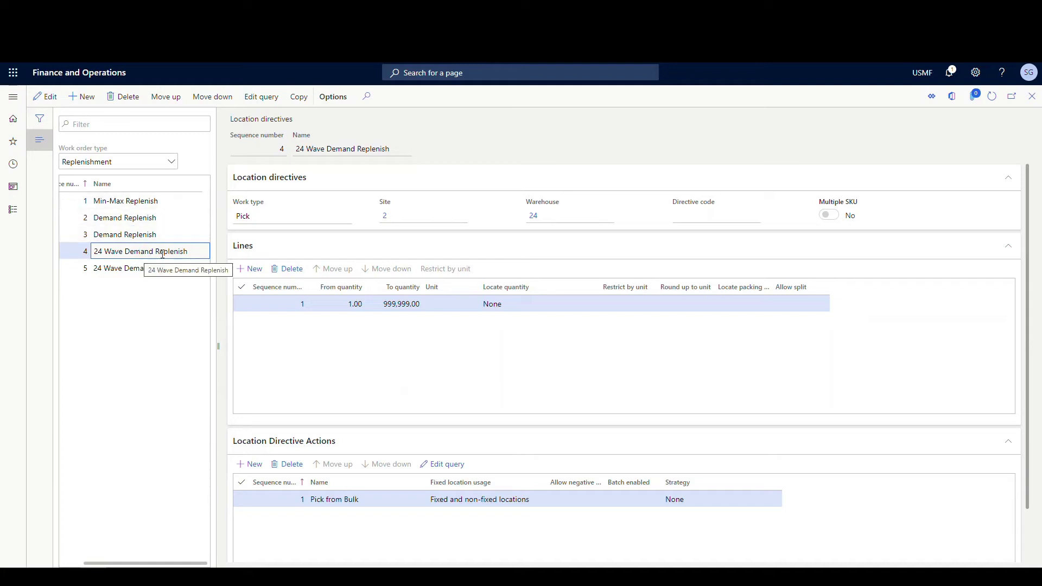
{"action": "left_click", "coordinate": [173, 273]}
Look through the Min-Max Replenish directive and both Demand Replenish directives.
{"action": "left_click", "coordinate": [148, 202]}
{"action": "left_click", "coordinate": [147, 220]}
{"action": "left_click", "coordinate": [148, 234]}
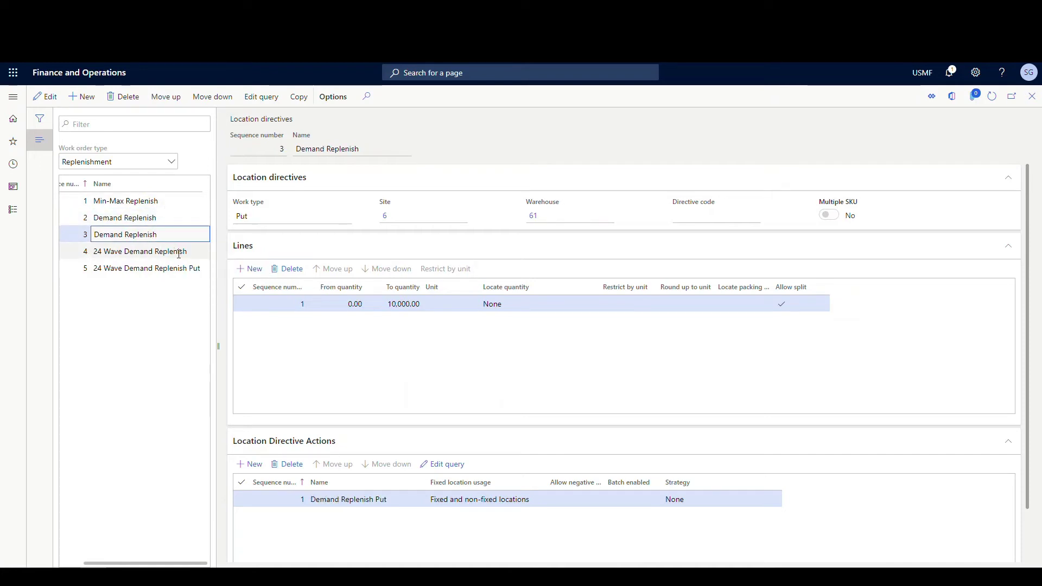
Examine the location directive actions of 24 Wave Demand Replenish and 24 Wave Demand Replenish Put.
{"action": "left_click", "coordinate": [174, 254]}
{"action": "left_click", "coordinate": [174, 262]}
{"action": "key", "text": "Up"}
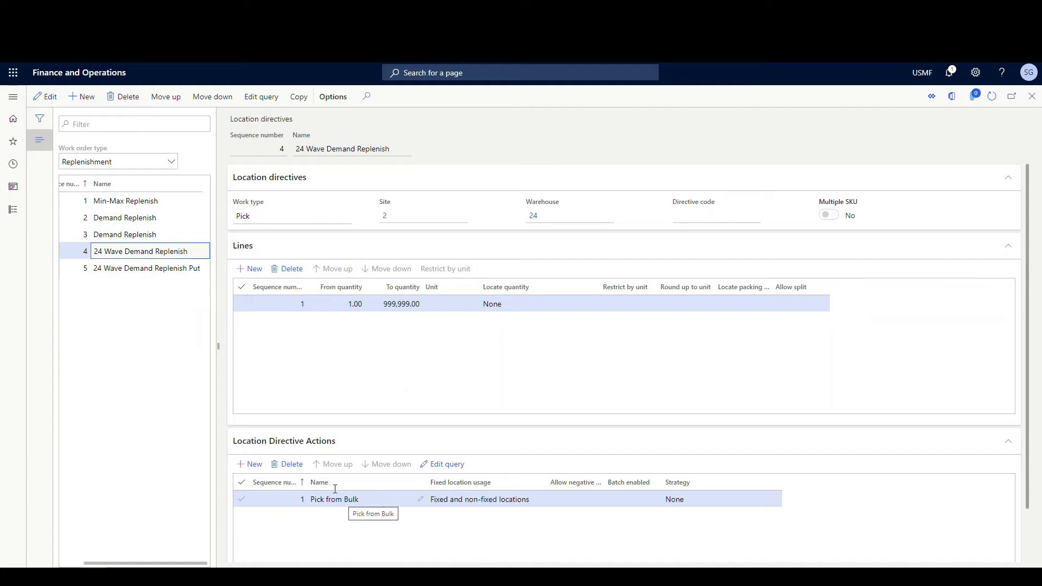
{"action": "left_click", "coordinate": [150, 267]}
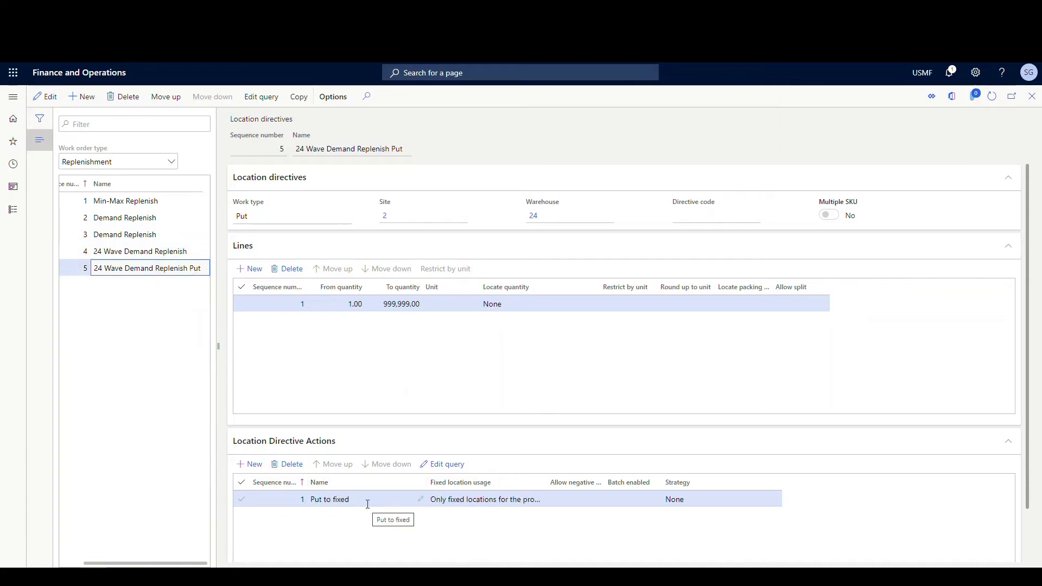
Open the warehouse's Fixed locations setup to review the product location assignments.
{"action": "left_click", "coordinate": [14, 97]}
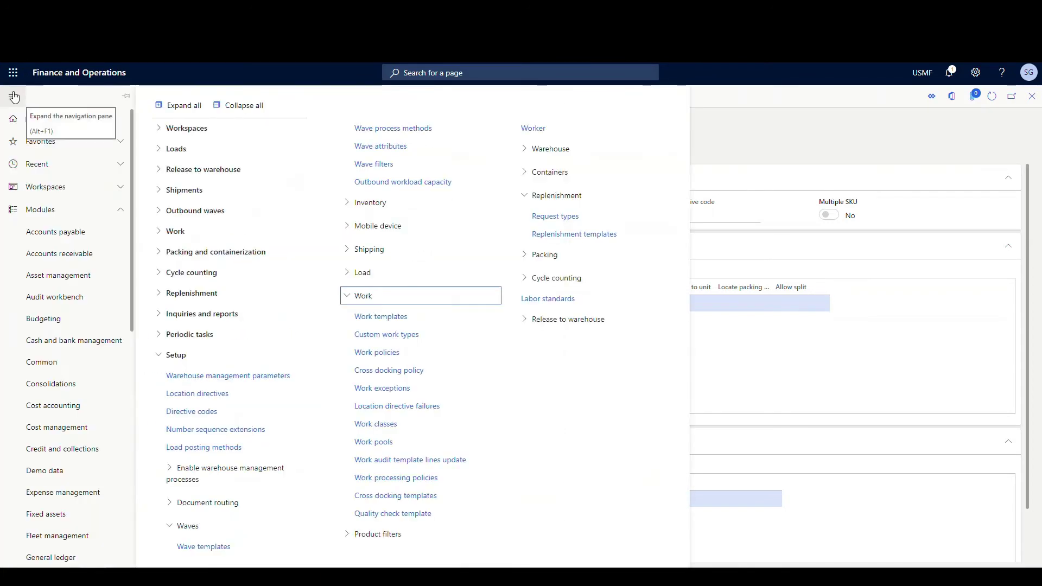
{"action": "left_click", "coordinate": [346, 298]}
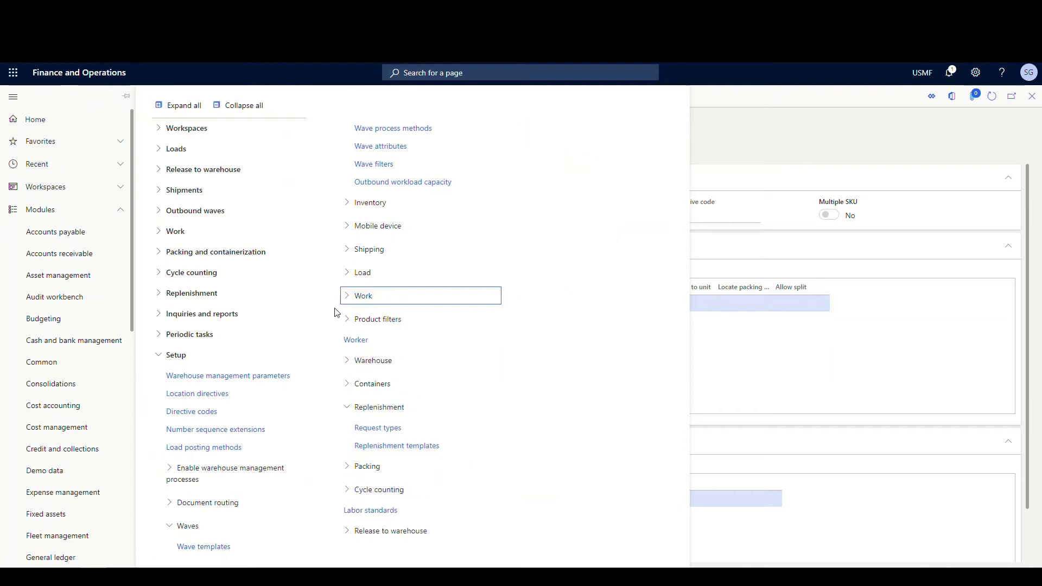
{"action": "left_click", "coordinate": [347, 364]}
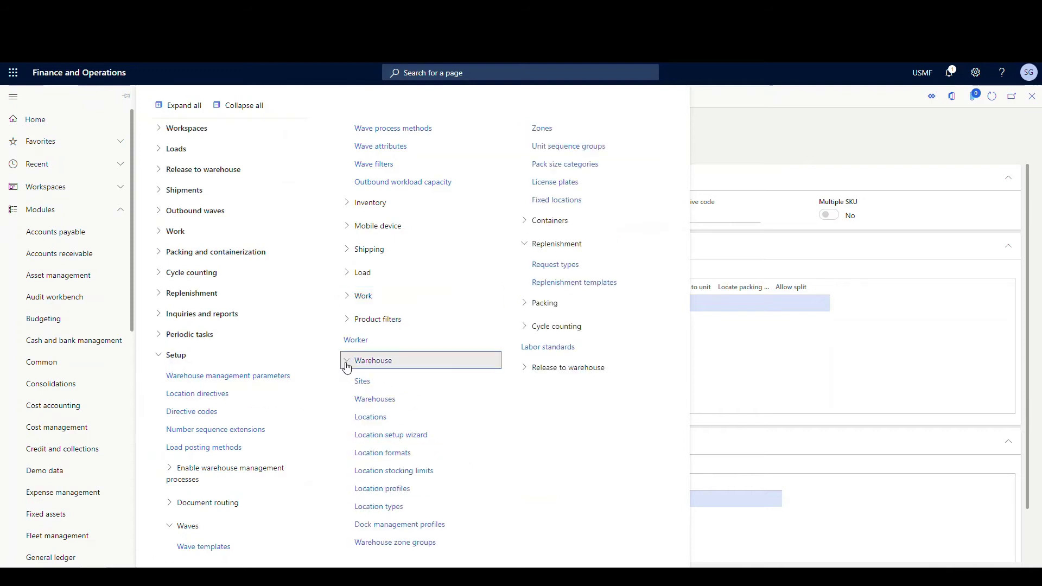
{"action": "left_click", "coordinate": [557, 201]}
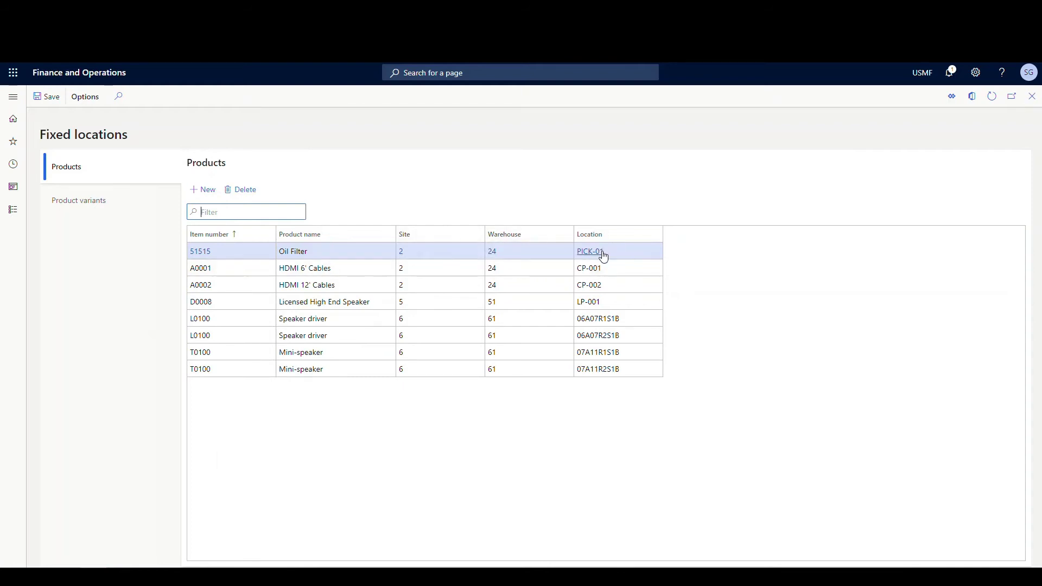
Open the location stocking limits and select the limit for location PICK-01 in warehouse 24.
{"action": "left_click", "coordinate": [13, 98]}
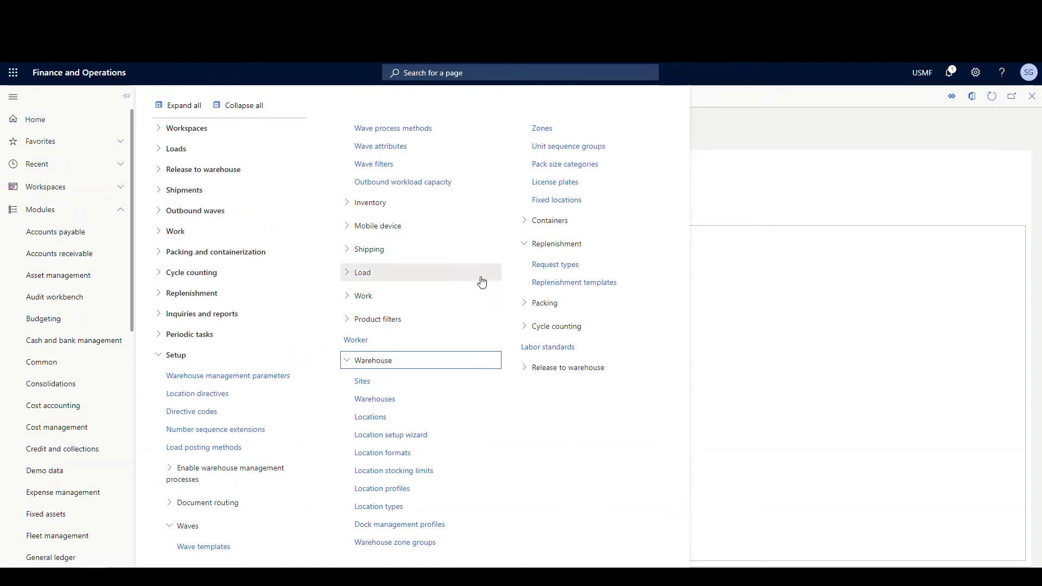
{"action": "left_click", "coordinate": [387, 479]}
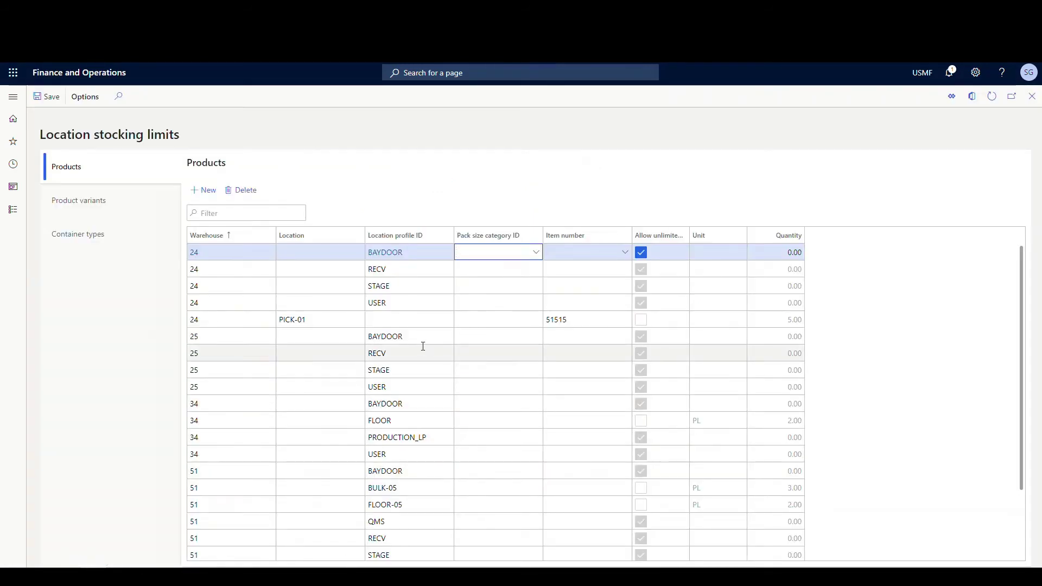
{"action": "left_click", "coordinate": [322, 321]}
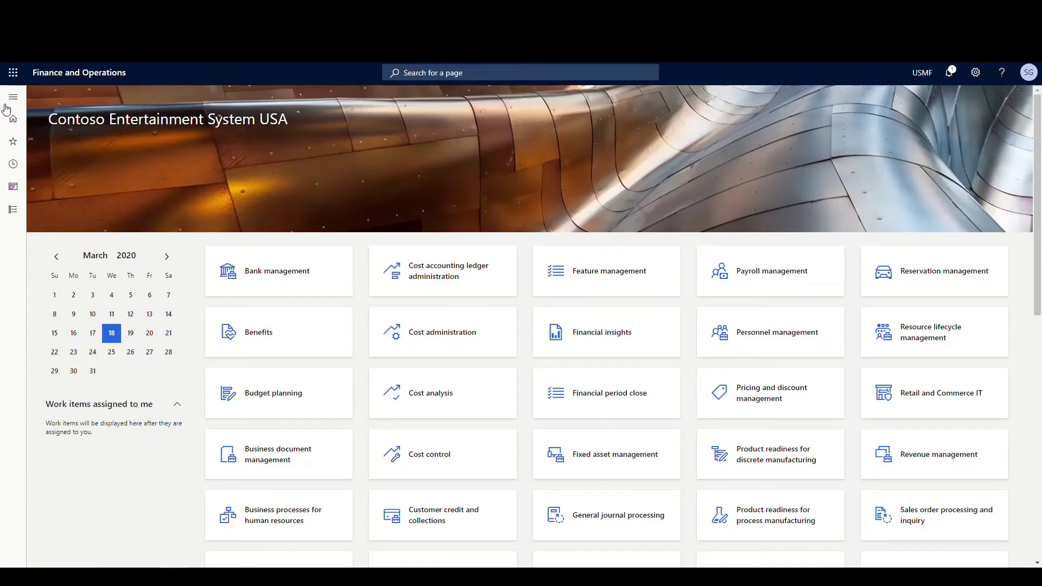
Open the Released products list in Product information management.
{"action": "left_click", "coordinate": [13, 96]}
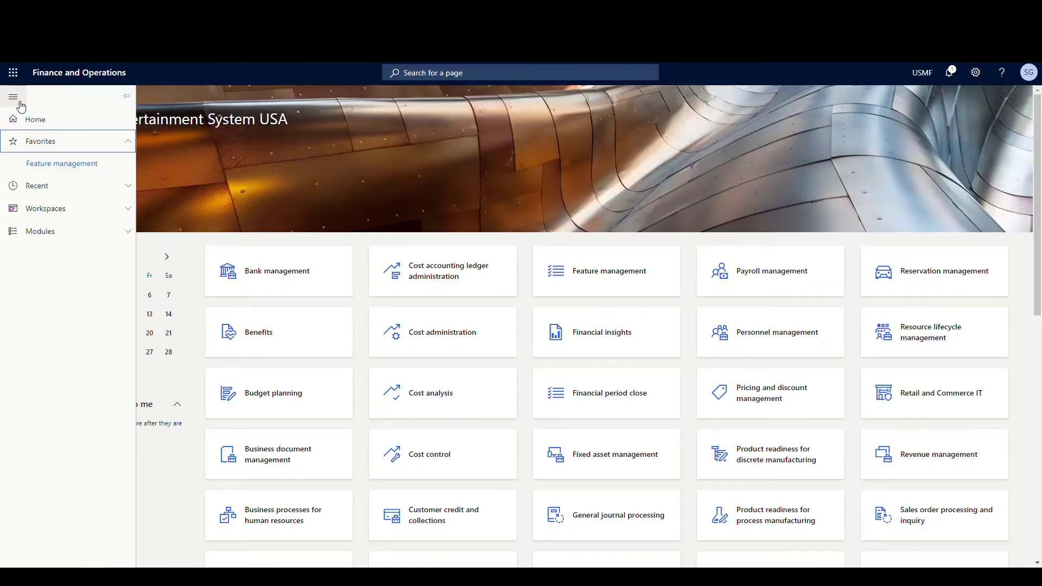
{"action": "left_click", "coordinate": [43, 231]}
{"action": "scroll", "coordinate": [51, 288], "scroll_direction": "down", "scroll_amount": 3}
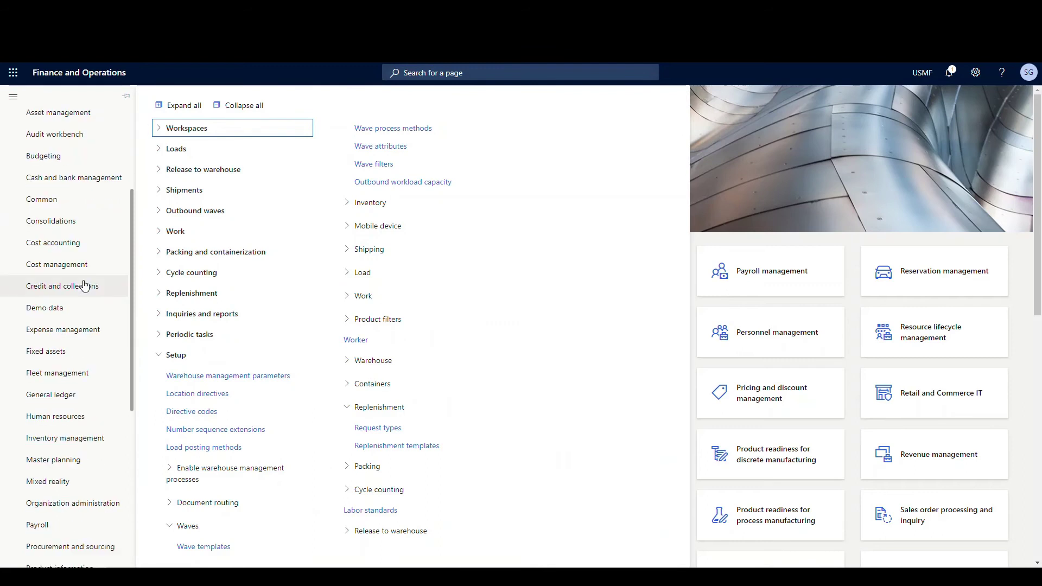
{"action": "scroll", "coordinate": [85, 285], "scroll_direction": "down", "scroll_amount": 3}
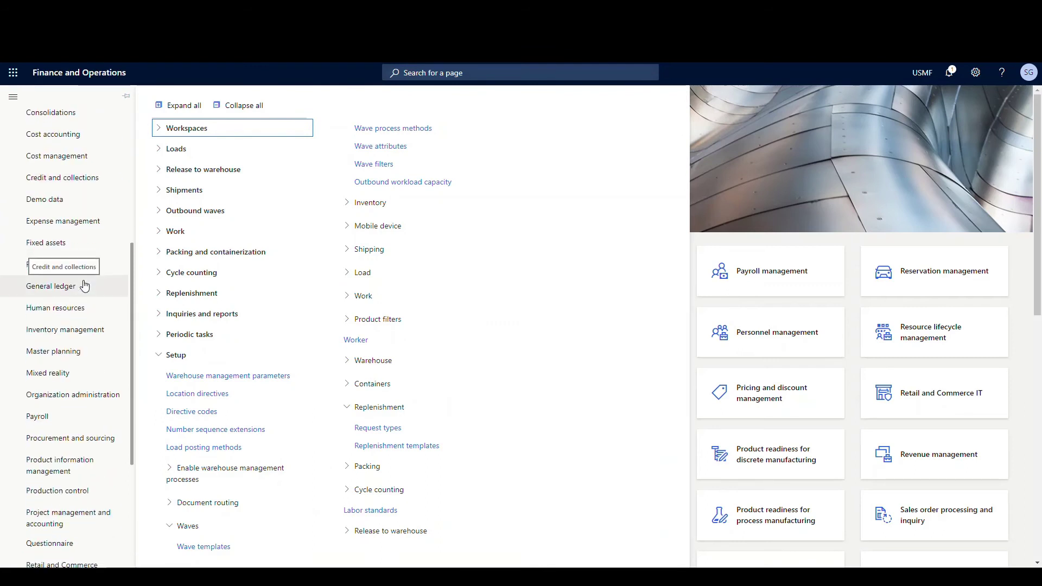
{"action": "scroll", "coordinate": [84, 286], "scroll_direction": "down", "scroll_amount": 2}
{"action": "left_click", "coordinate": [65, 356]}
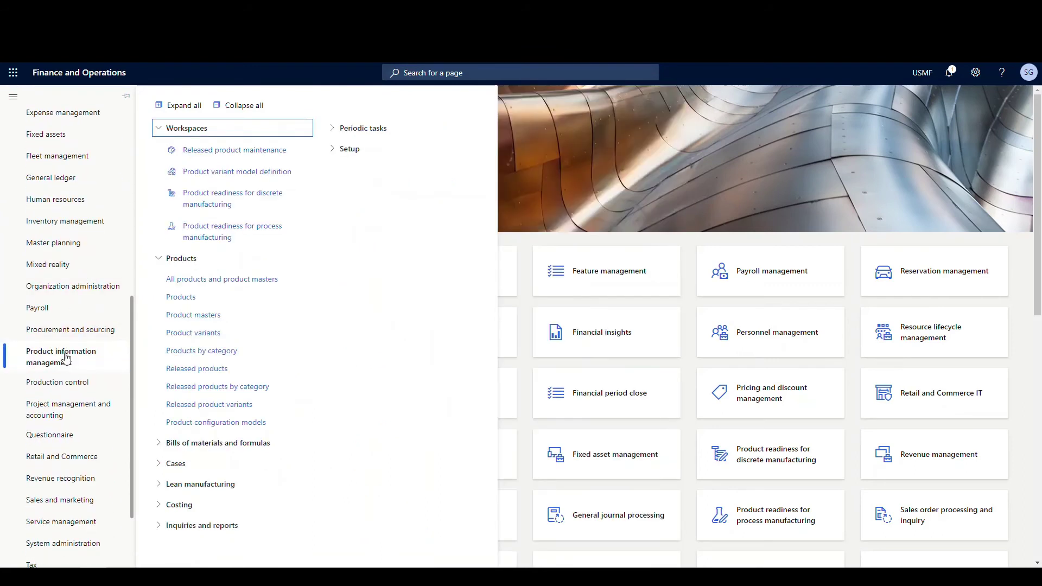
{"action": "left_click", "coordinate": [201, 369]}
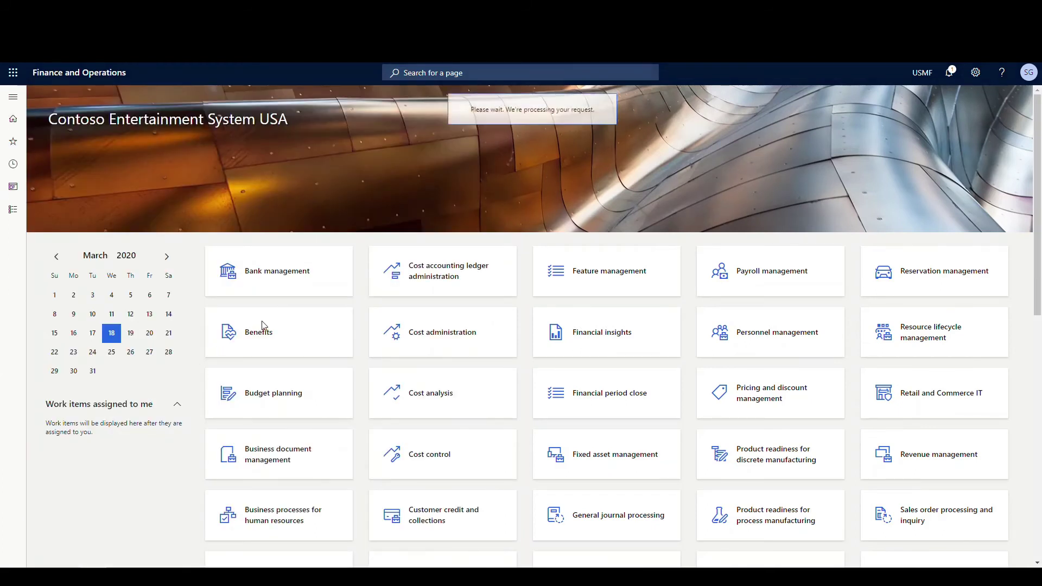
Filter the released products by item number 51515 and view the Oil Filter's on-hand inventory by location.
{"action": "type", "text": "51515"}
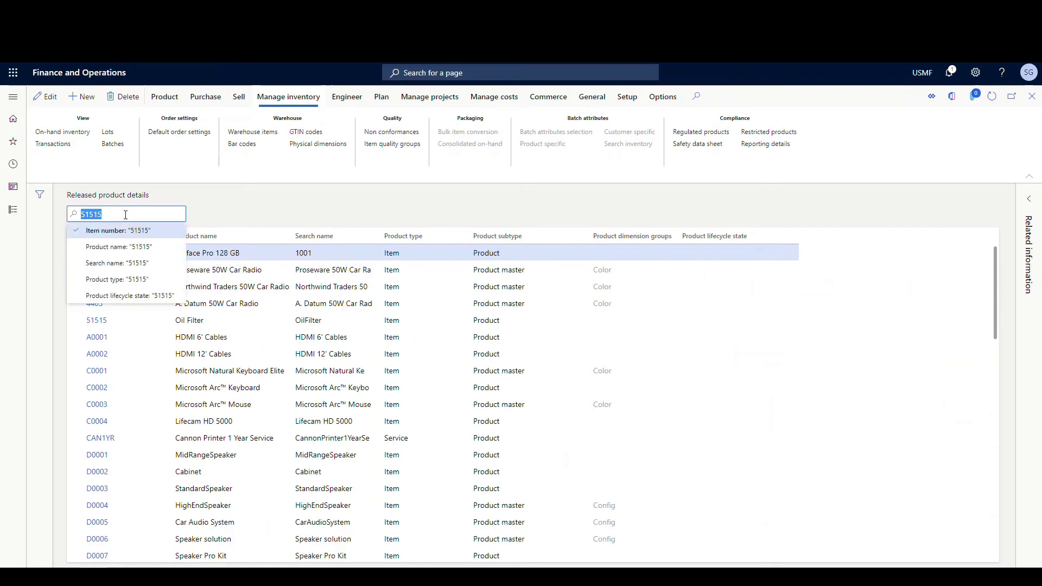
{"action": "key", "text": "Return"}
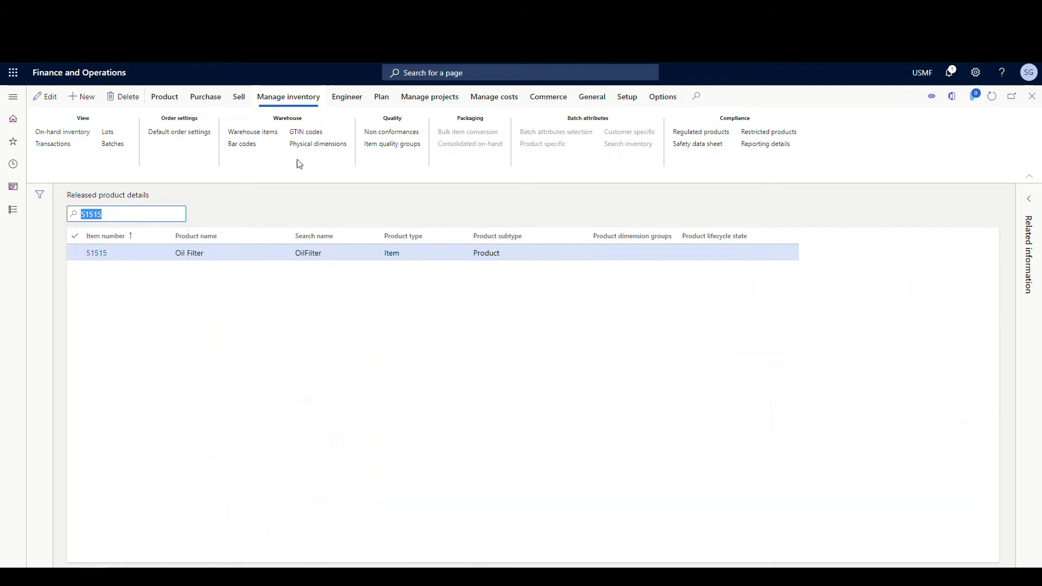
{"action": "left_click", "coordinate": [70, 133]}
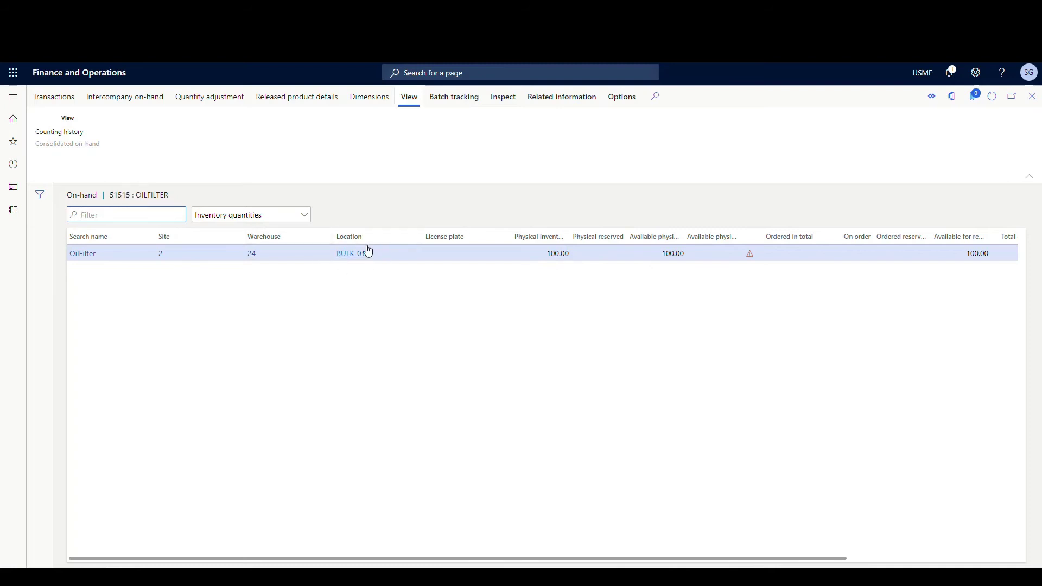
{"action": "mouse_move", "coordinate": [360, 261]}
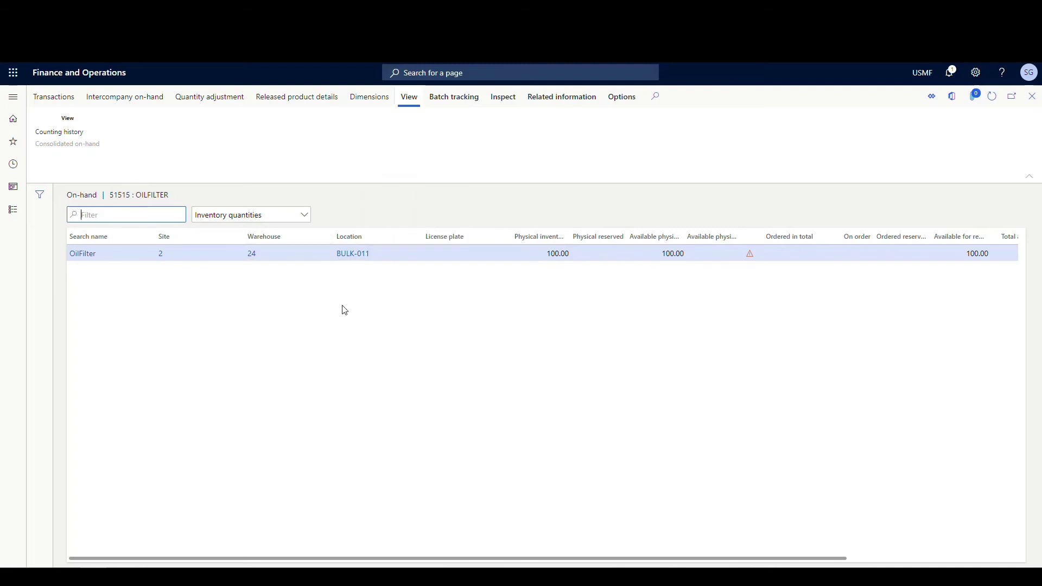
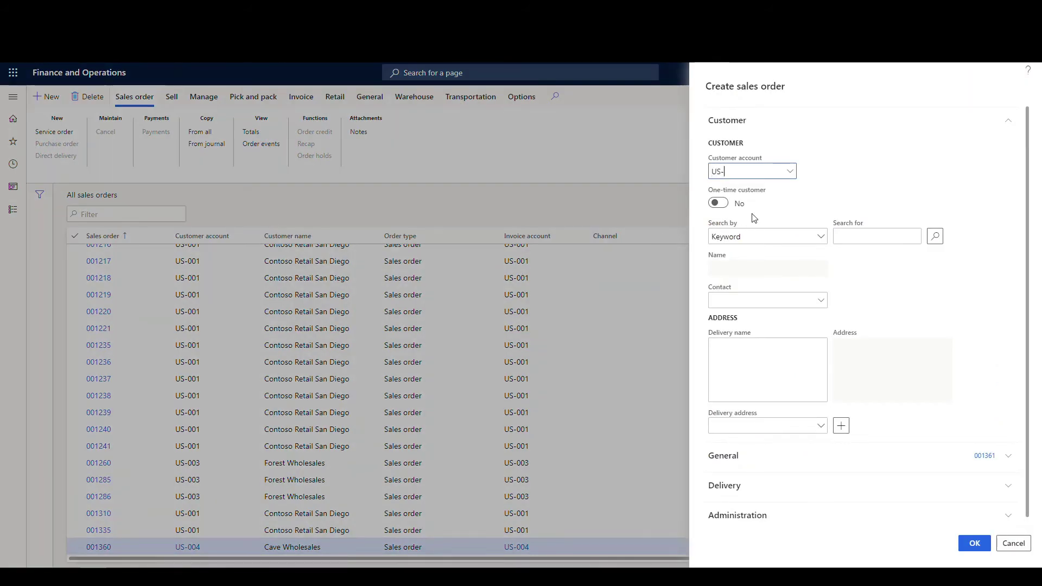
Create a sales order for the Cave Wholesales customer account with warehouse 24.
{"action": "type", "text": "US-004"}
{"action": "key", "text": "Tab"}
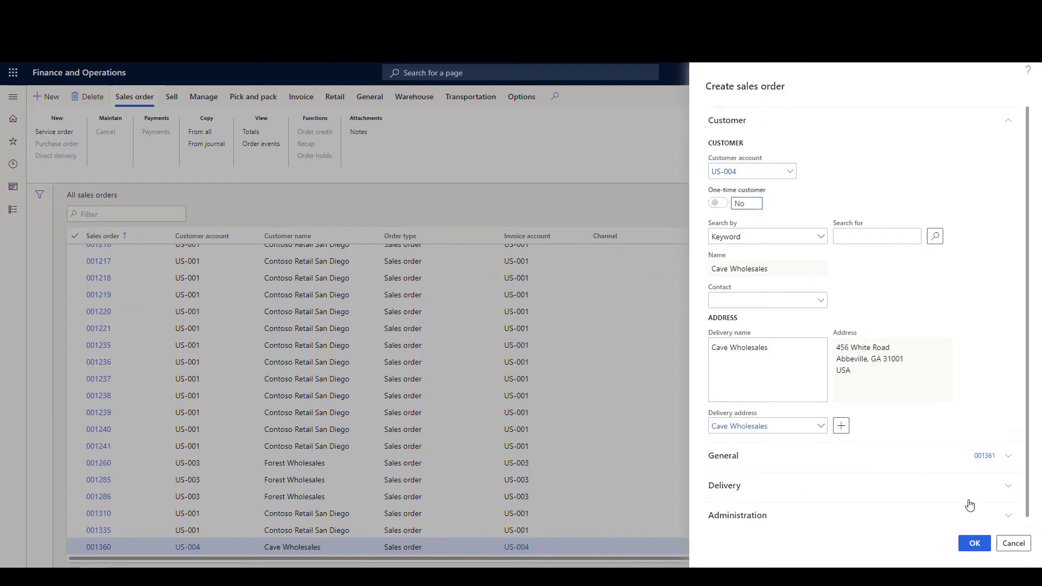
{"action": "scroll", "coordinate": [954, 478], "scroll_direction": "down", "scroll_amount": 1}
{"action": "left_click", "coordinate": [935, 464]}
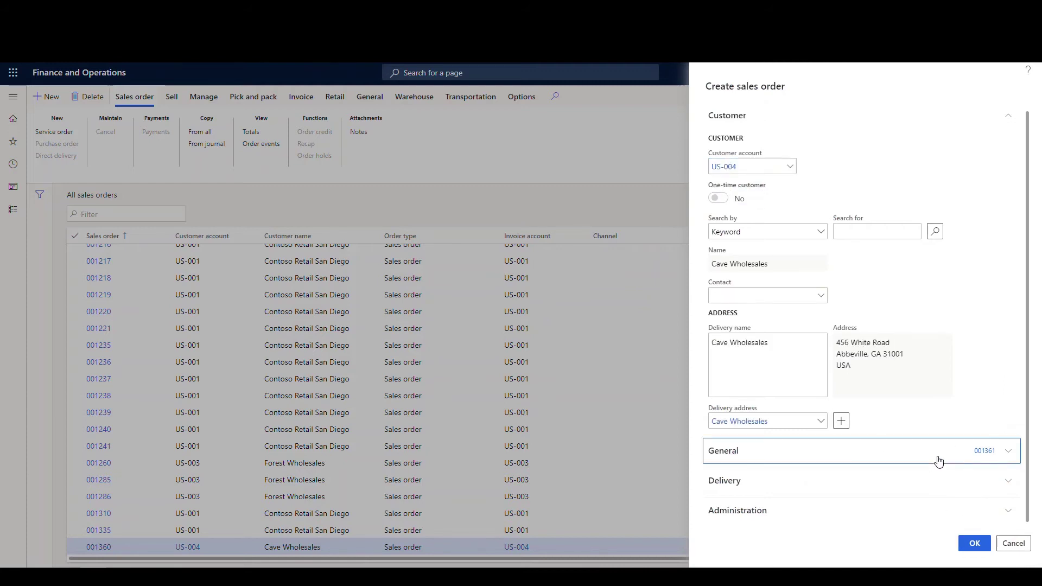
{"action": "left_click", "coordinate": [937, 459]}
{"action": "scroll", "coordinate": [891, 510], "scroll_direction": "down", "scroll_amount": 5}
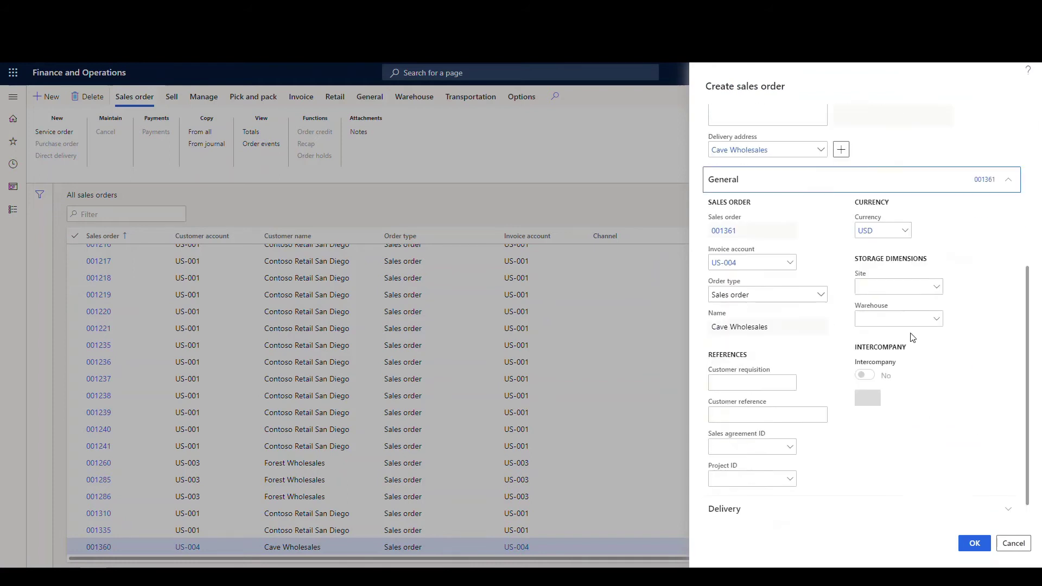
{"action": "left_click", "coordinate": [884, 319]}
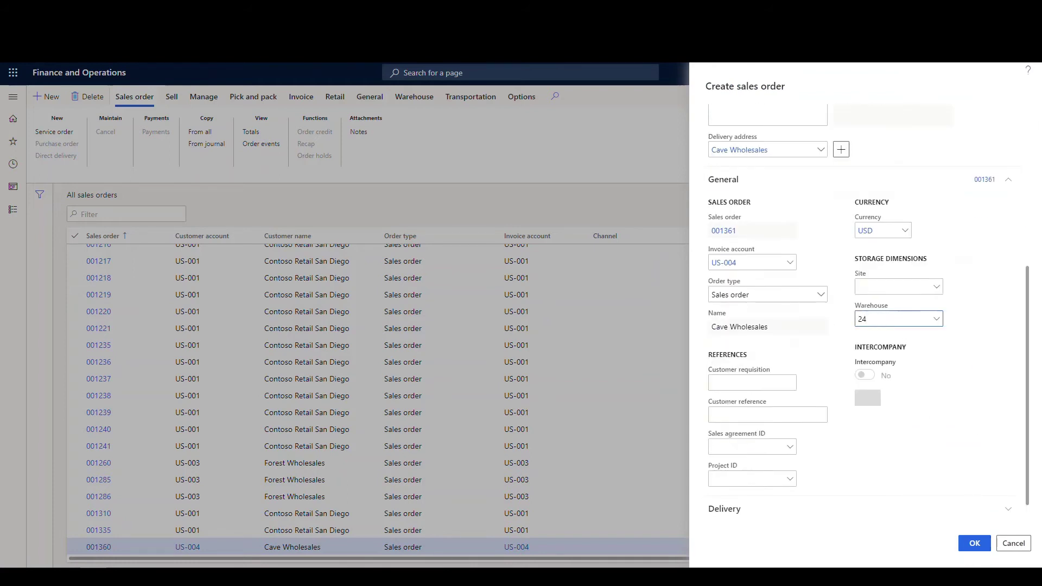
{"action": "left_click", "coordinate": [974, 543]}
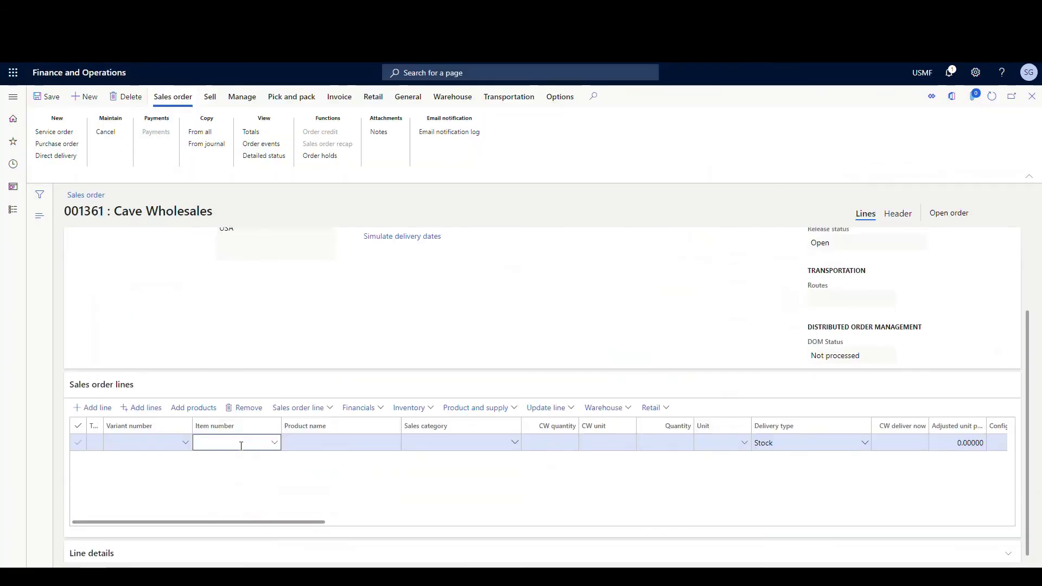
Enter item 51515 on the sales order line and reserve its lot in inventory.
{"action": "type", "text": "51515"}
{"action": "key", "text": "Tab"}
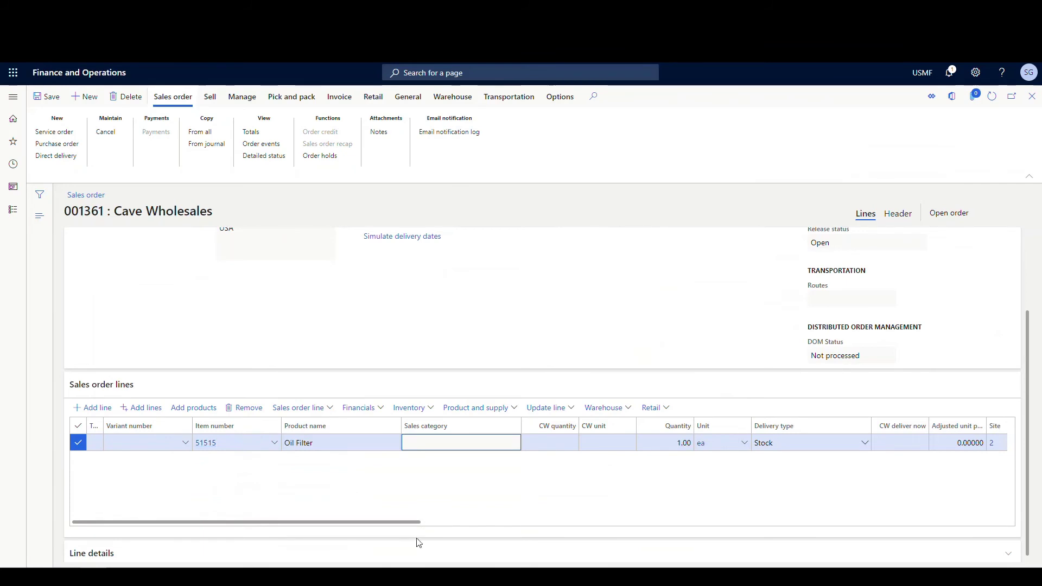
{"action": "left_click", "coordinate": [429, 411]}
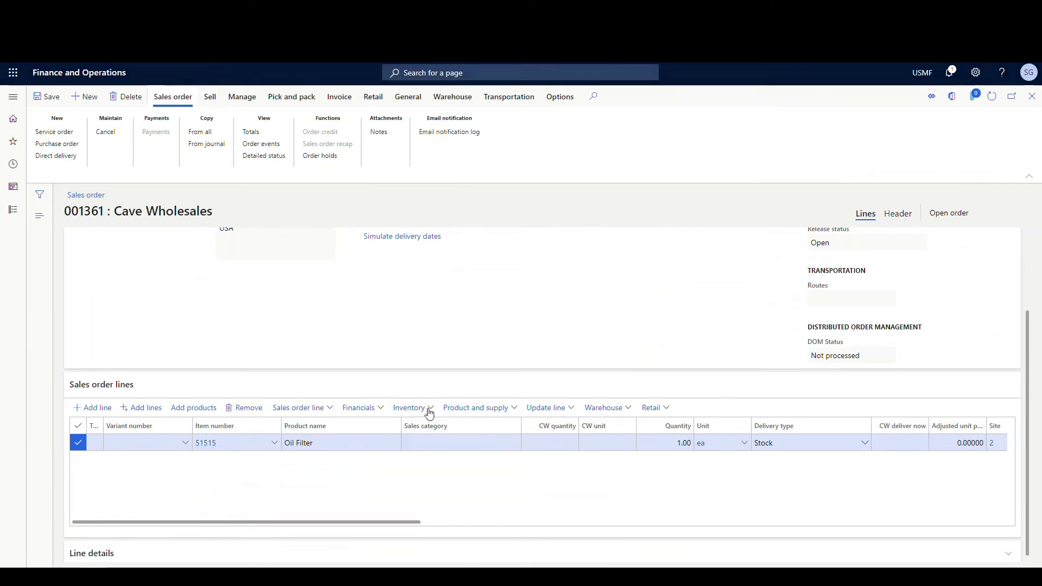
{"action": "left_click", "coordinate": [415, 93]}
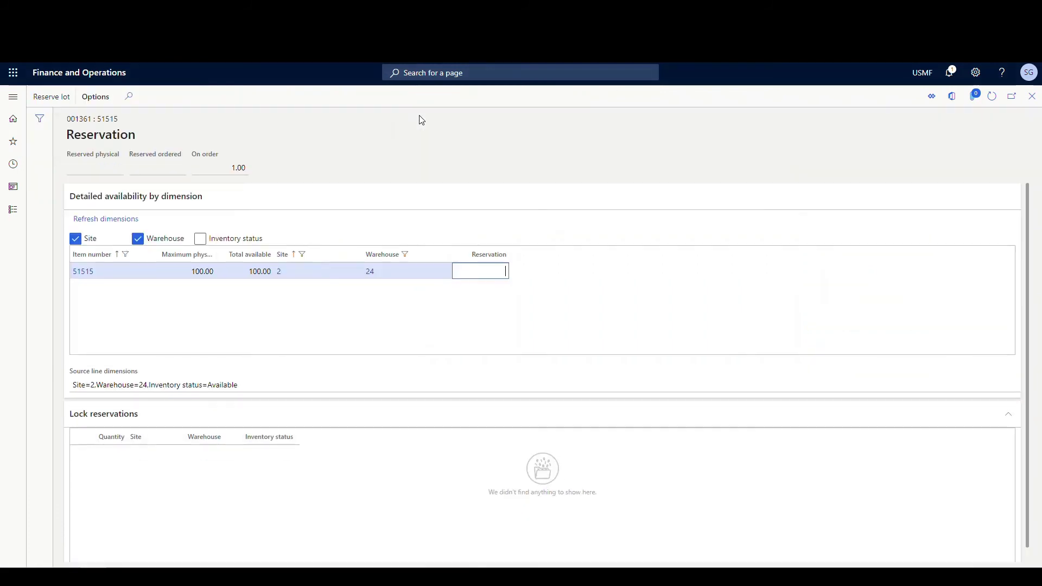
{"action": "left_click", "coordinate": [50, 96]}
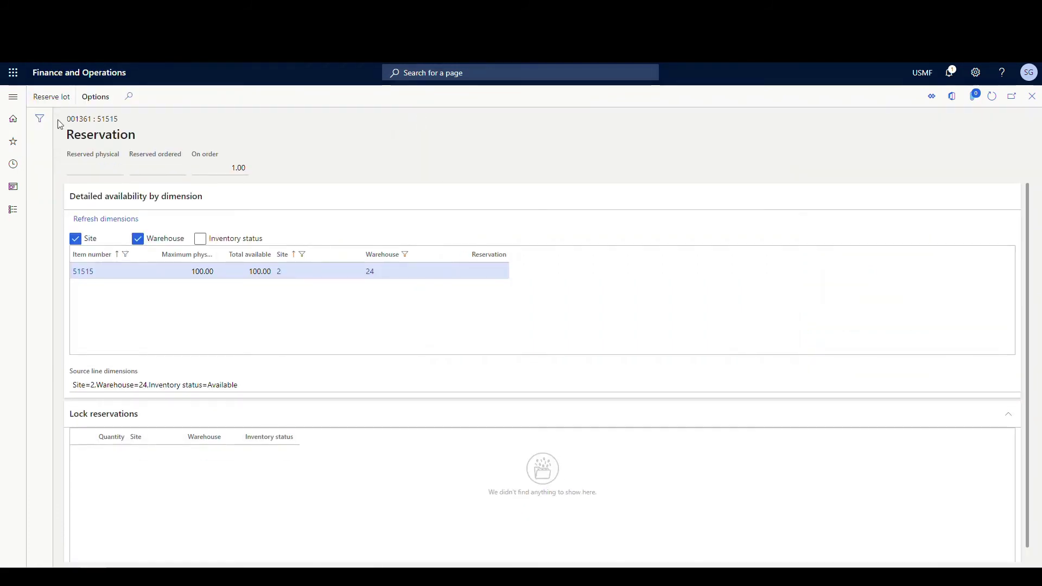
{"action": "left_click", "coordinate": [1030, 96]}
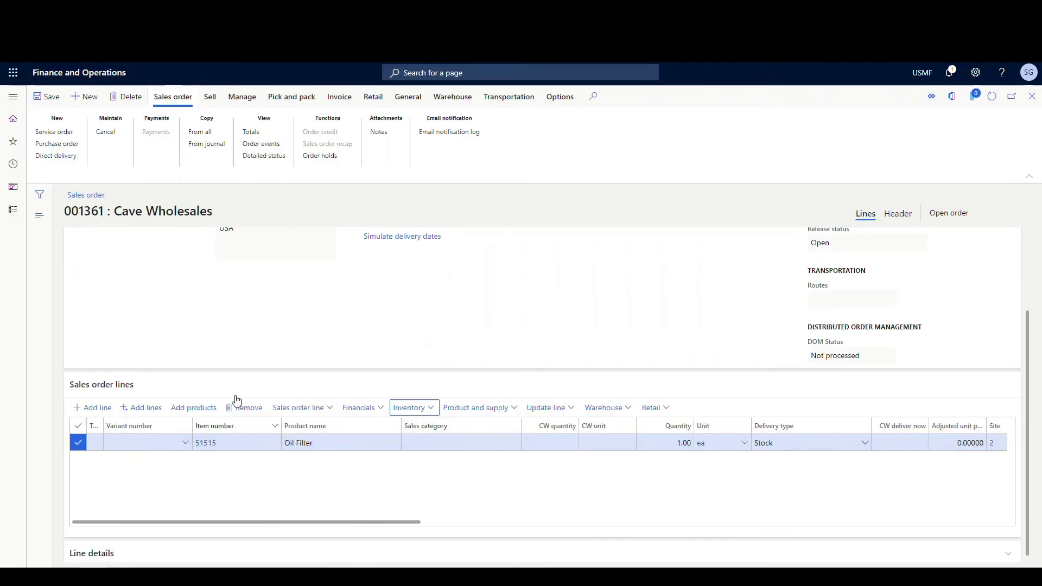
Release the sales order to the warehouse and open the work details of the Oil Filter line.
{"action": "left_click", "coordinate": [452, 96]}
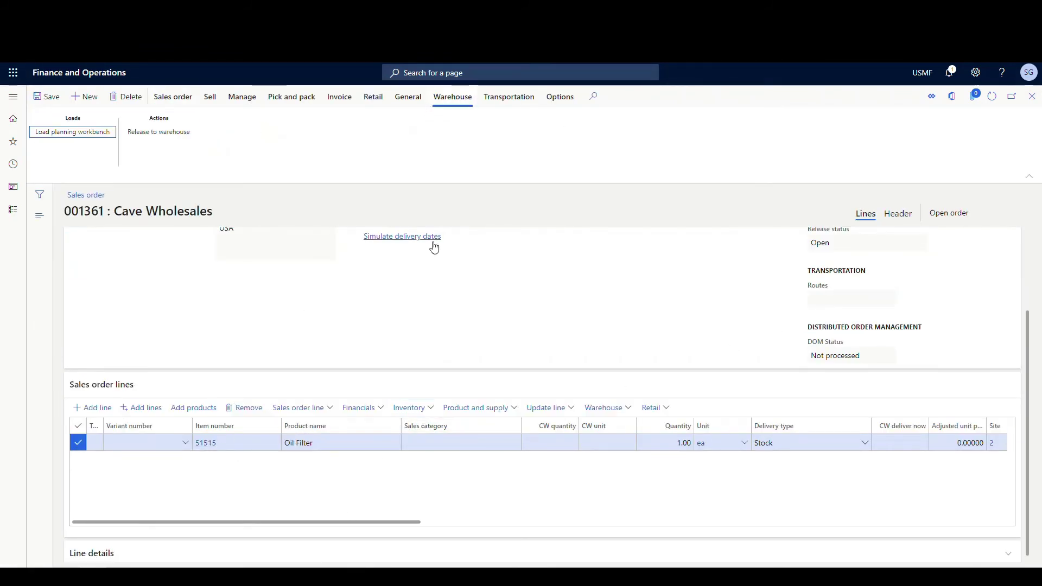
{"action": "left_click", "coordinate": [170, 140]}
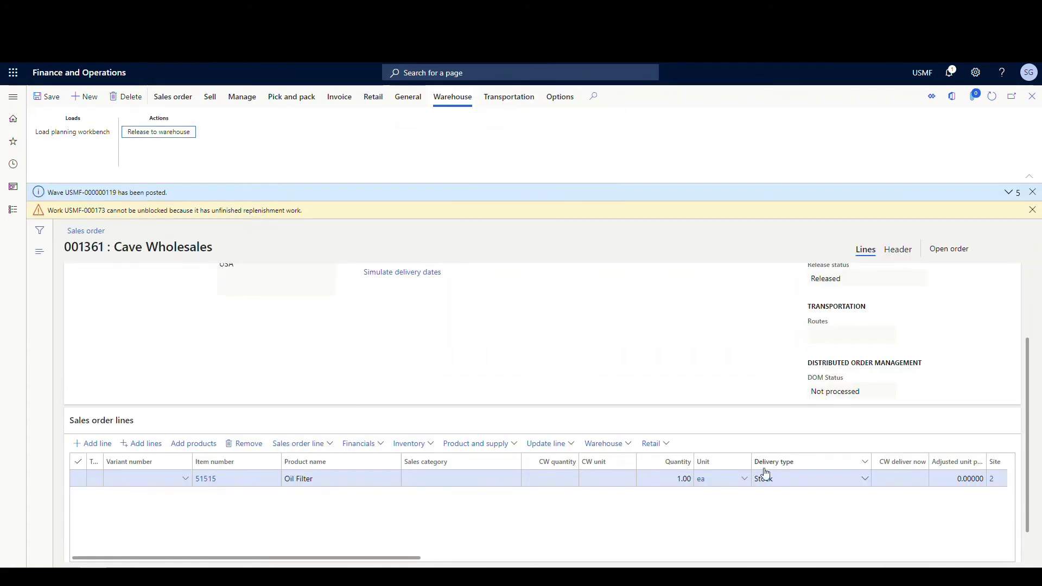
{"action": "left_click", "coordinate": [629, 446]}
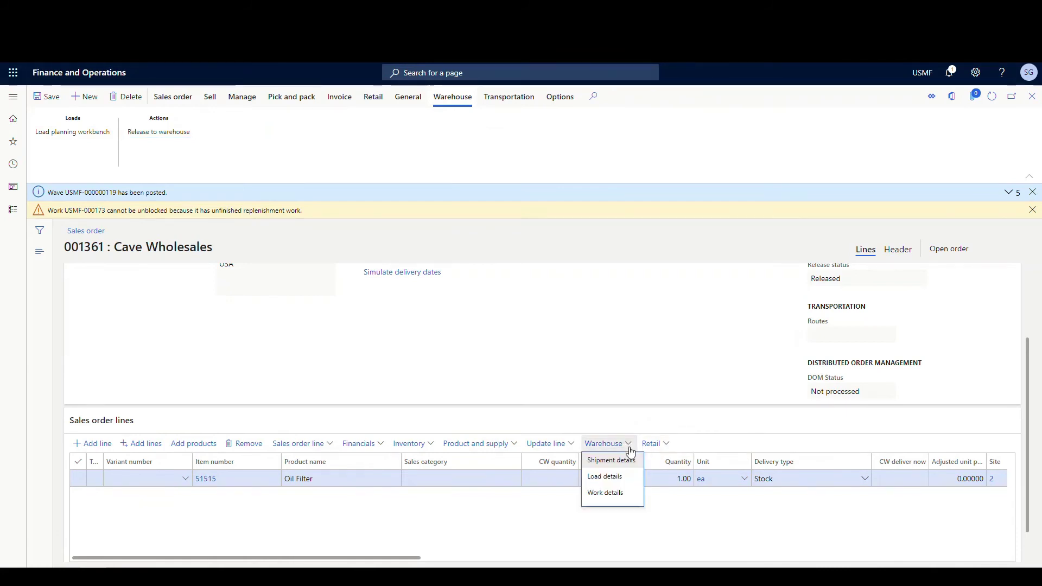
{"action": "left_click", "coordinate": [617, 494]}
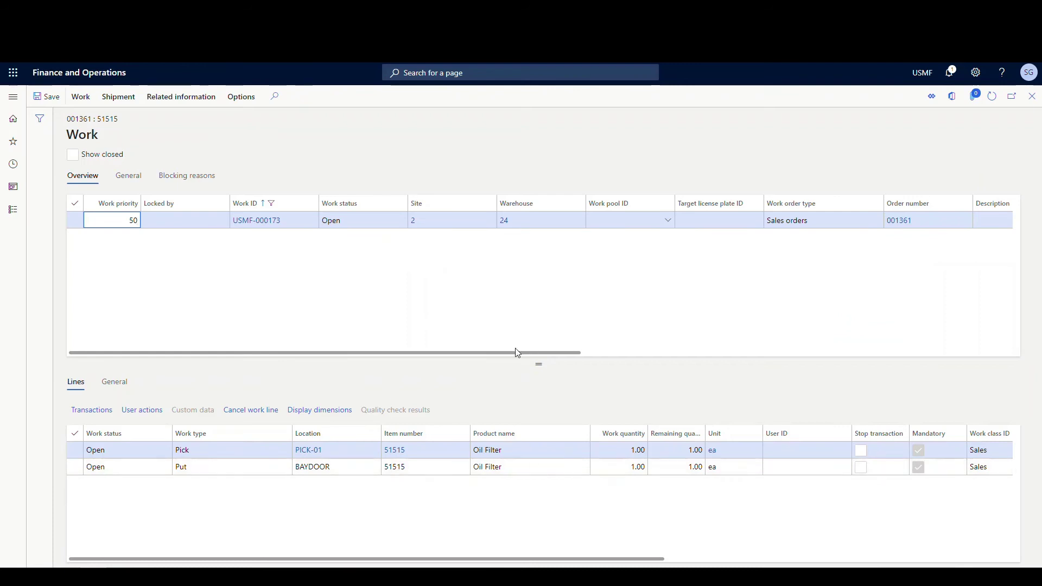
{"action": "left_click_drag", "start_coordinate": [517, 353], "coordinate": [282, 362]}
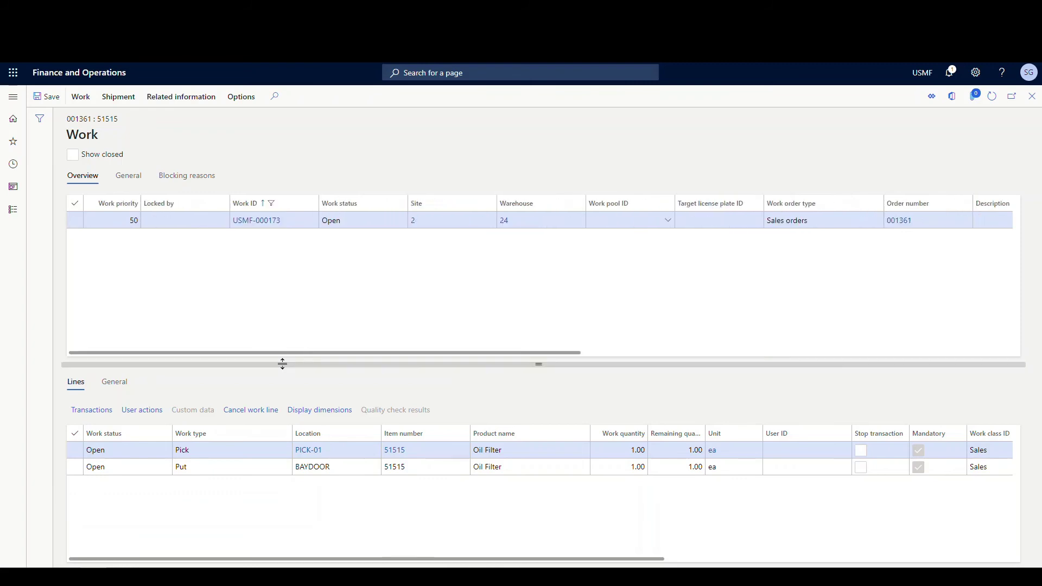
Open the replenishment work related to the sales order work and check its pick and put lines.
{"action": "left_click", "coordinate": [208, 101]}
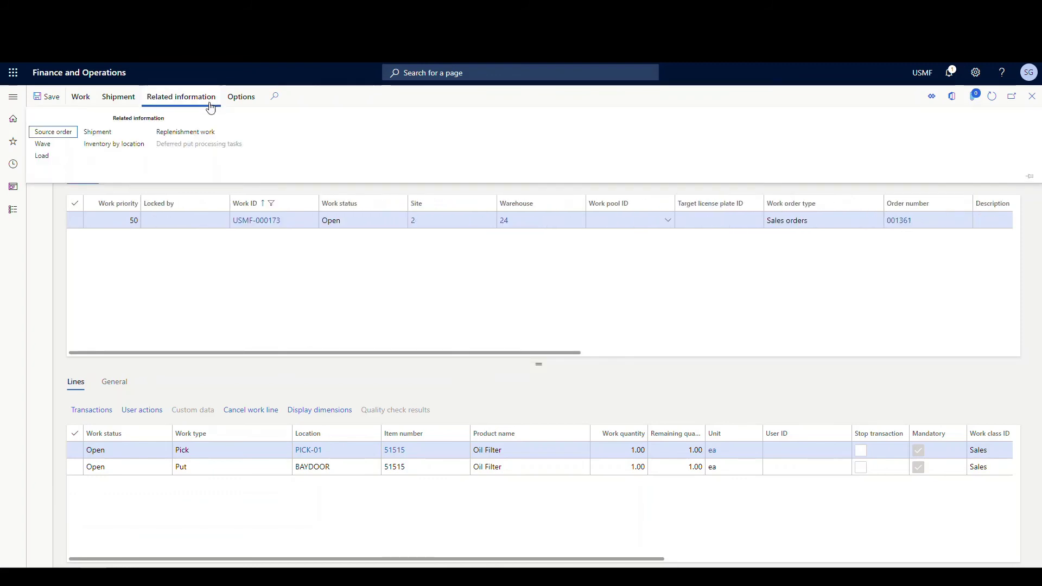
{"action": "left_click", "coordinate": [211, 133]}
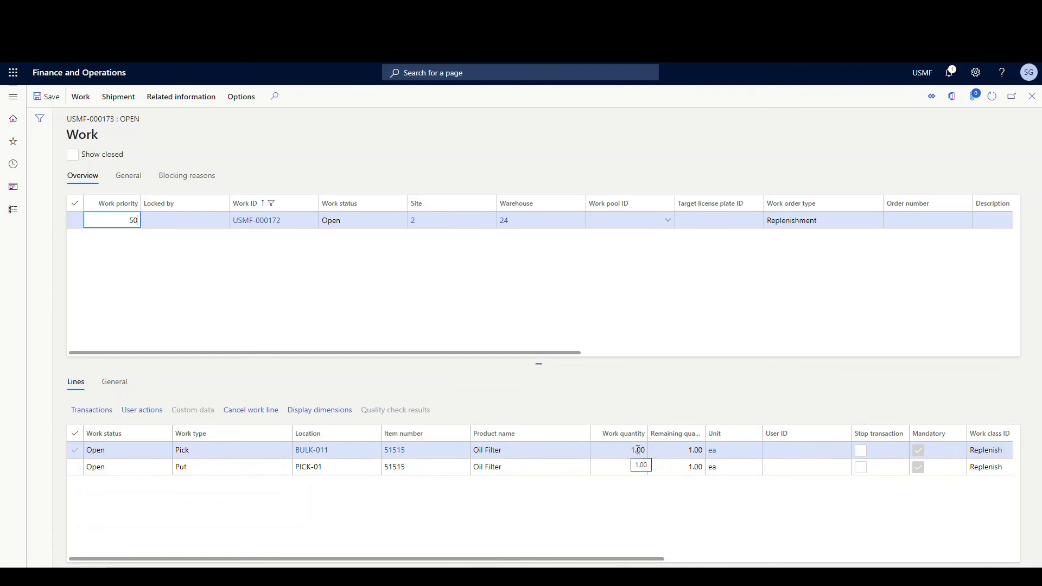
{"action": "left_click", "coordinate": [635, 468]}
Cancel the replenishment work, refresh the sales order's work details, and return to the sales order.
{"action": "left_click", "coordinate": [86, 105]}
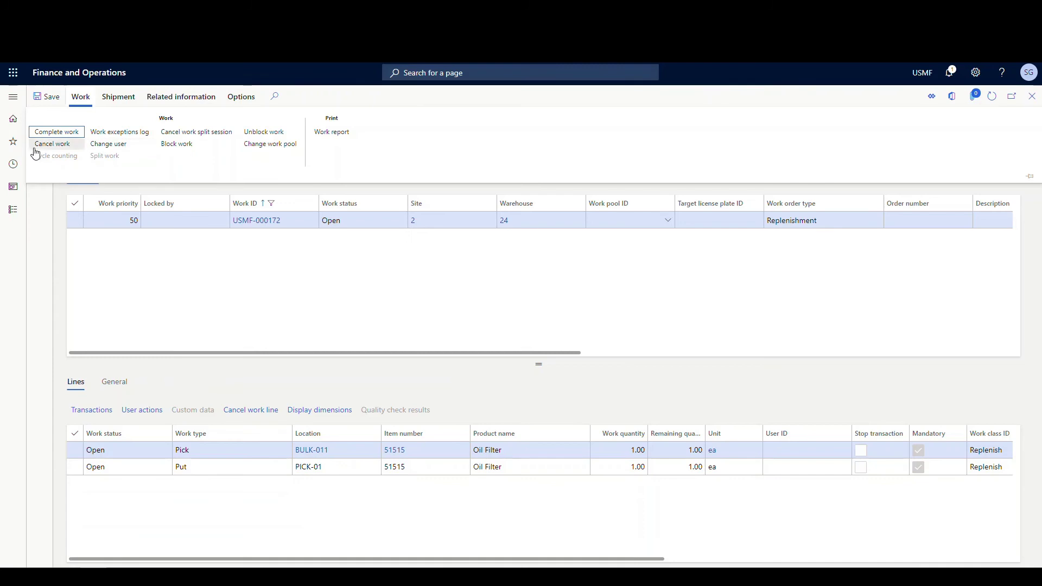
{"action": "left_click", "coordinate": [36, 152]}
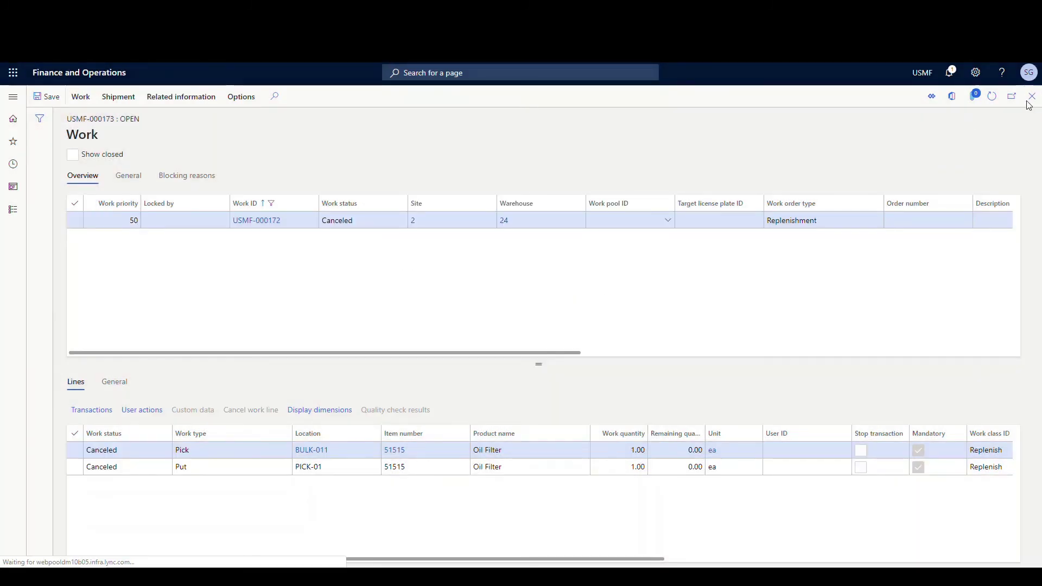
{"action": "left_click", "coordinate": [992, 97]}
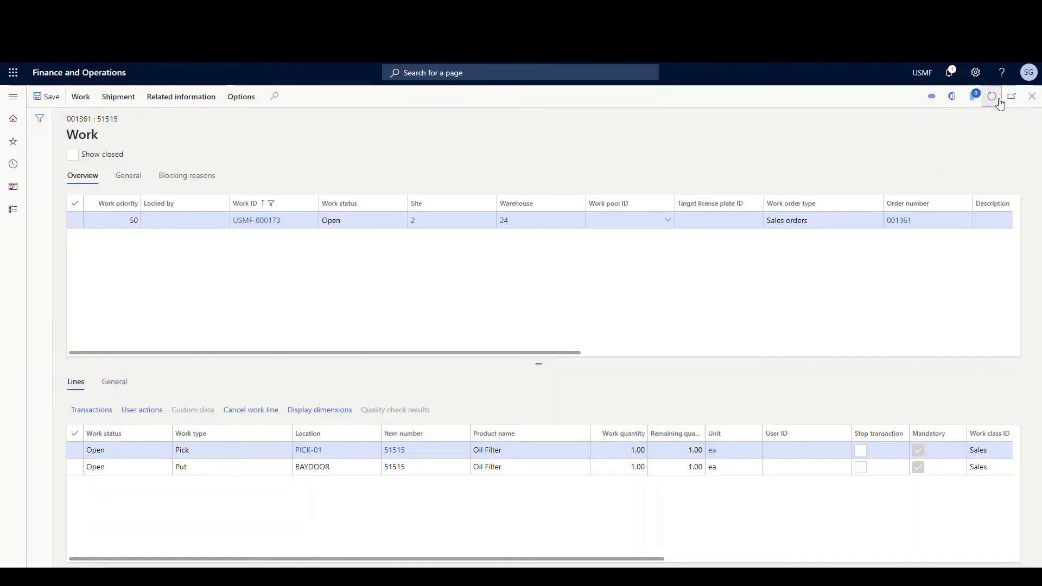
{"action": "left_click", "coordinate": [1000, 102]}
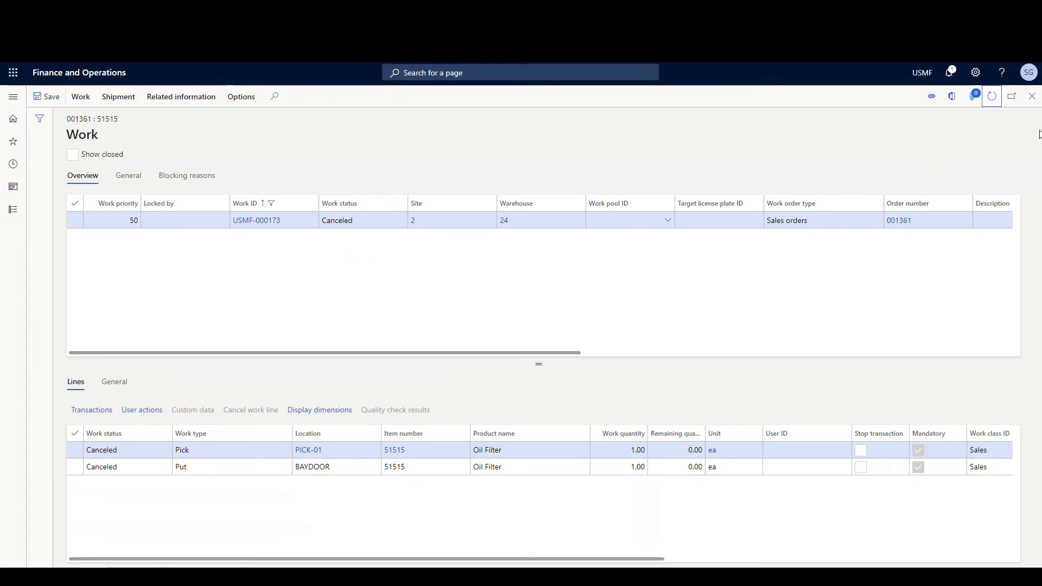
{"action": "left_click", "coordinate": [1030, 97]}
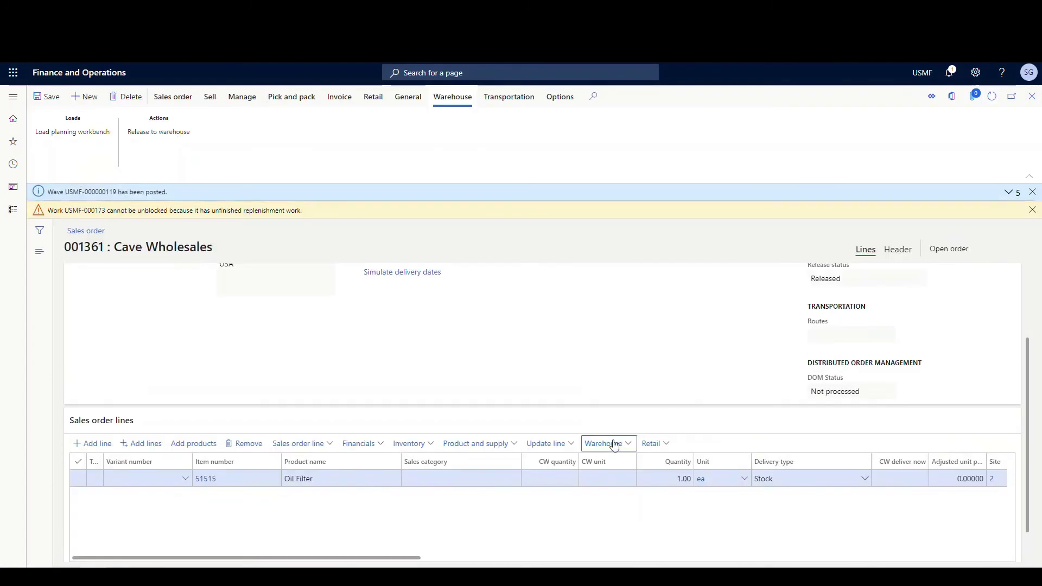
Delete the shipment of the Oil Filter line, return to the sales order, and dismiss its notification messages.
{"action": "left_click", "coordinate": [629, 444]}
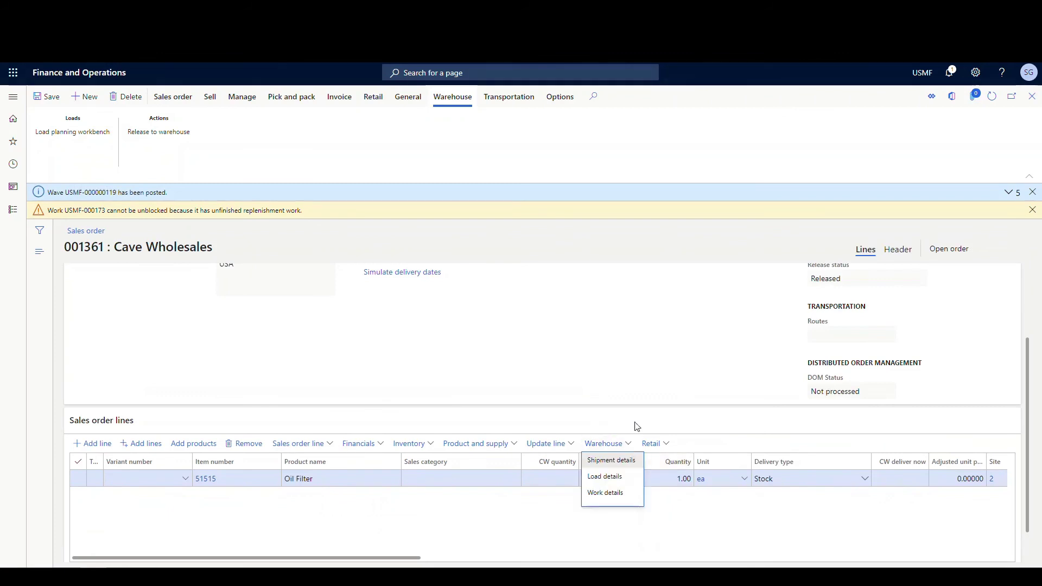
{"action": "left_click", "coordinate": [619, 466]}
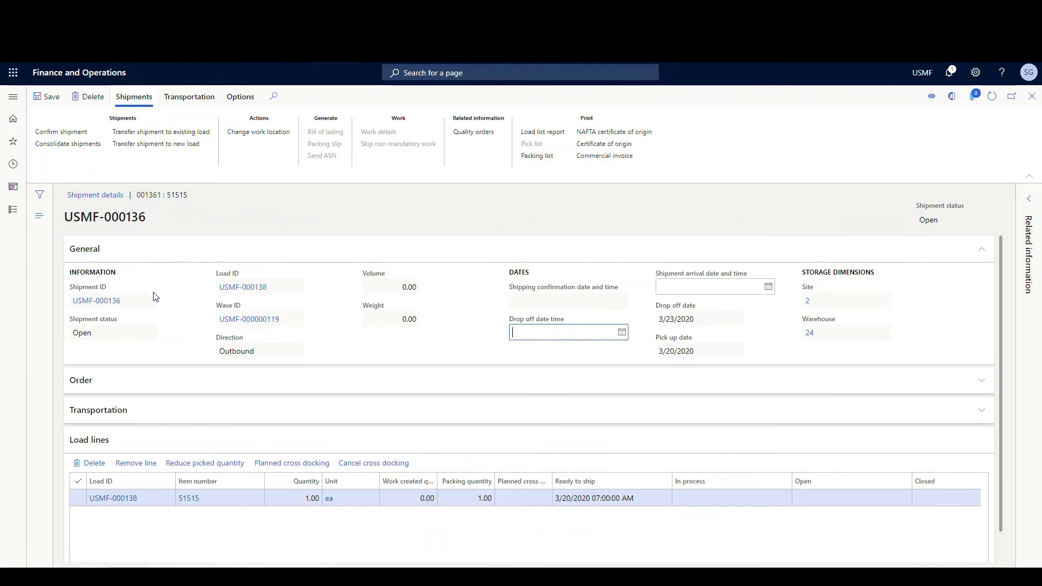
{"action": "left_click", "coordinate": [89, 96]}
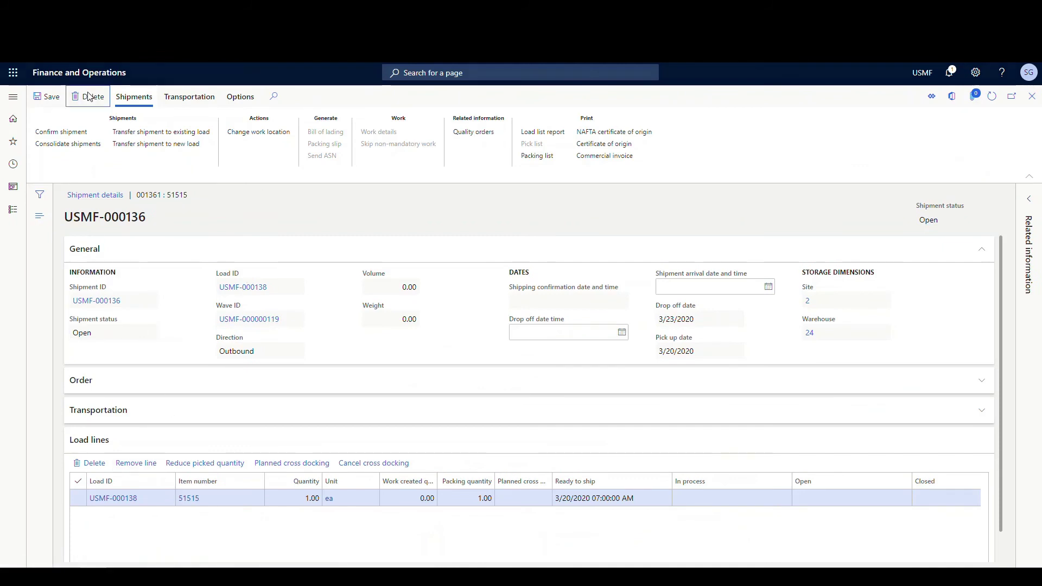
{"action": "left_click", "coordinate": [621, 304]}
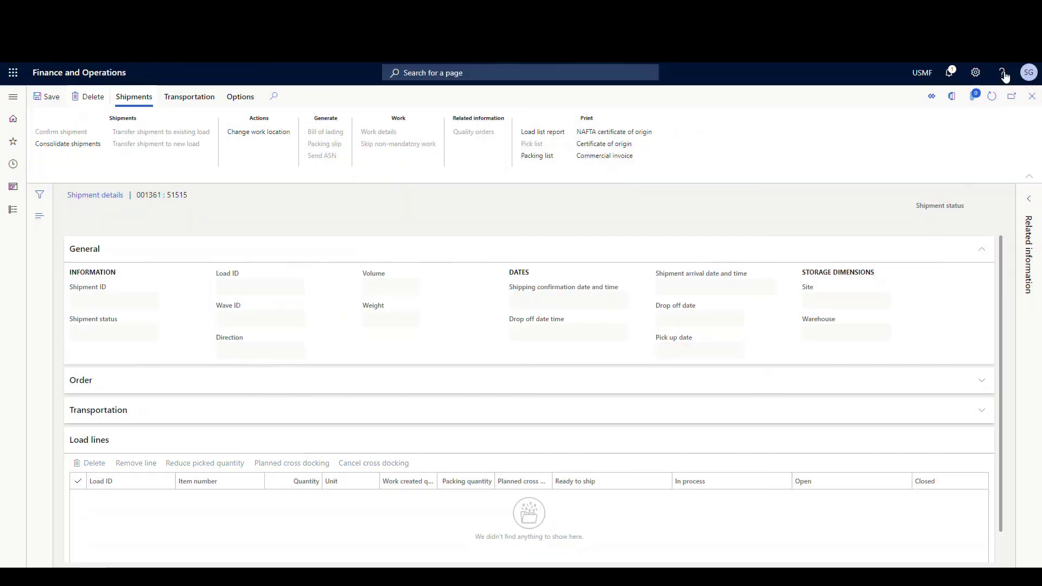
{"action": "left_click", "coordinate": [1032, 96]}
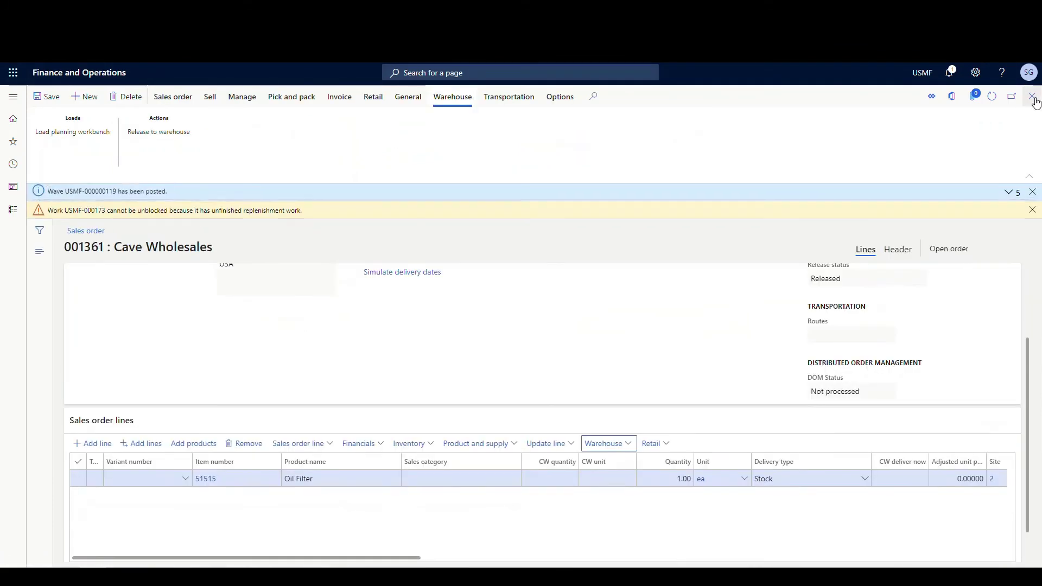
{"action": "left_click", "coordinate": [1031, 210]}
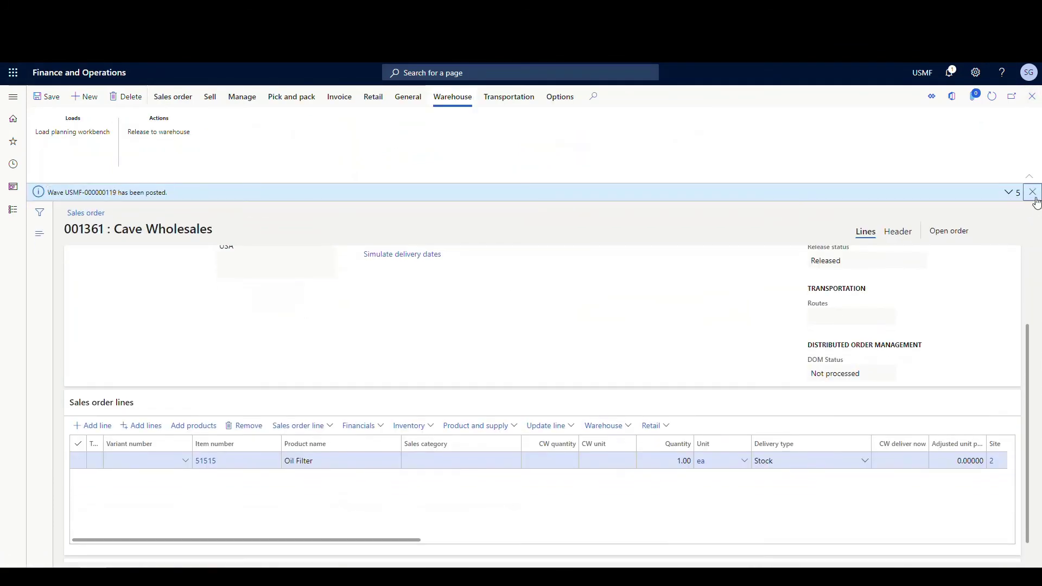
{"action": "left_click", "coordinate": [1031, 192]}
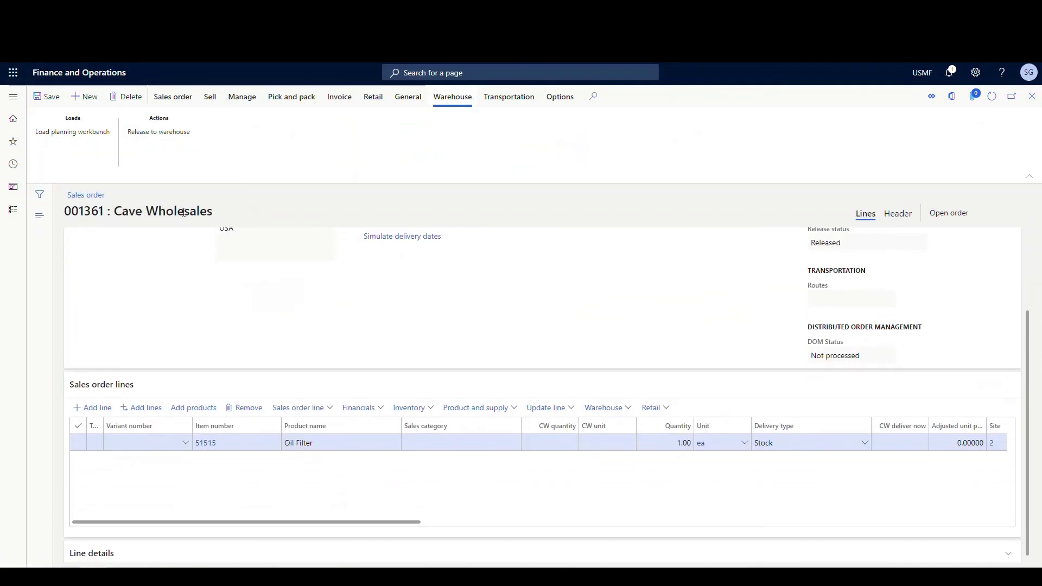
Copy the sales order number from the order's title.
{"action": "left_click", "coordinate": [117, 209]}
{"action": "left_click_drag", "start_coordinate": [104, 212], "coordinate": [79, 212]}
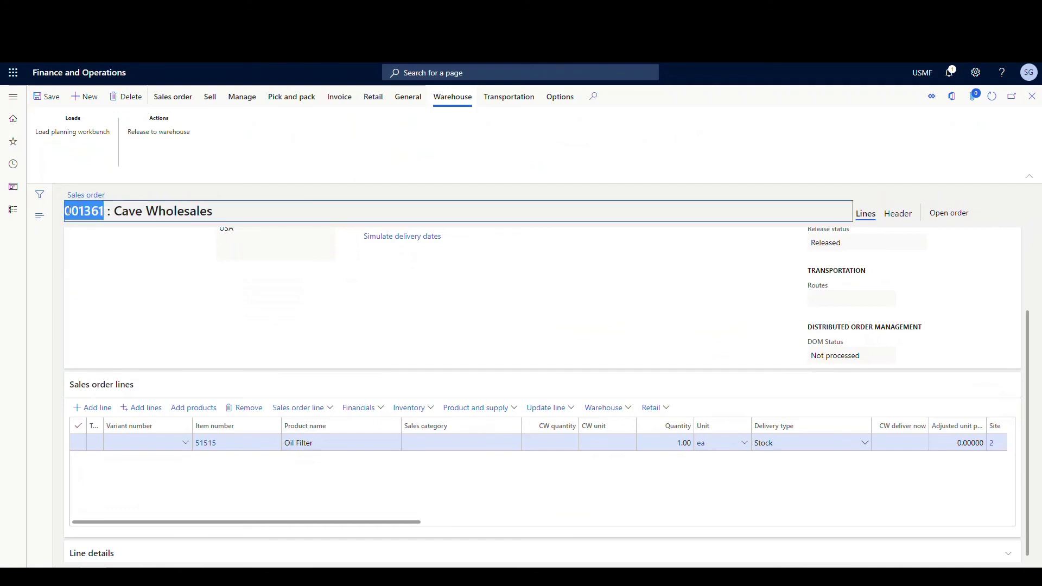
{"action": "right_click", "coordinate": [68, 212]}
{"action": "left_click", "coordinate": [163, 260]}
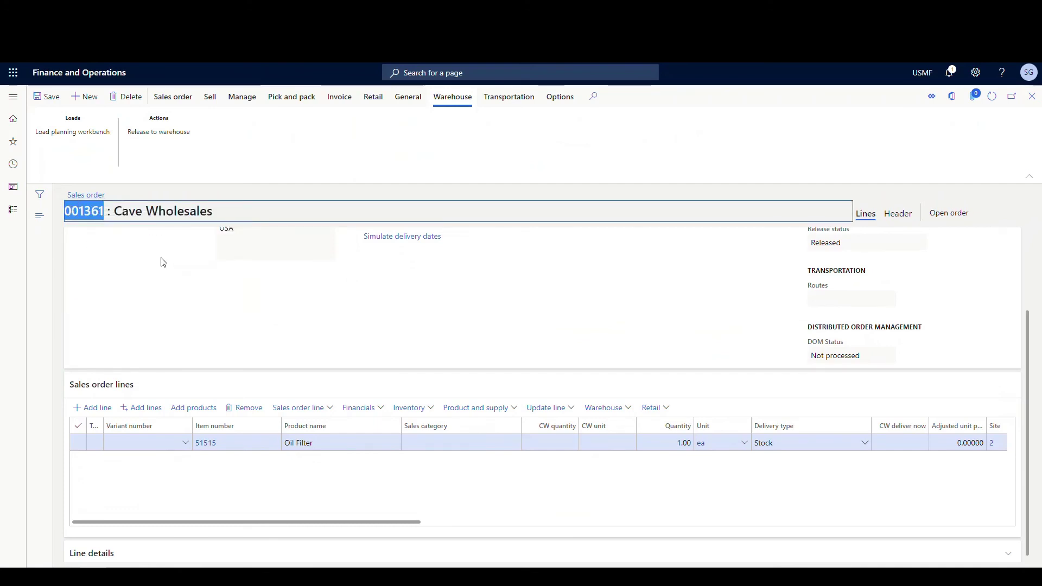
Open the replenishment templates in the Warehouse management setup.
{"action": "left_click", "coordinate": [13, 98]}
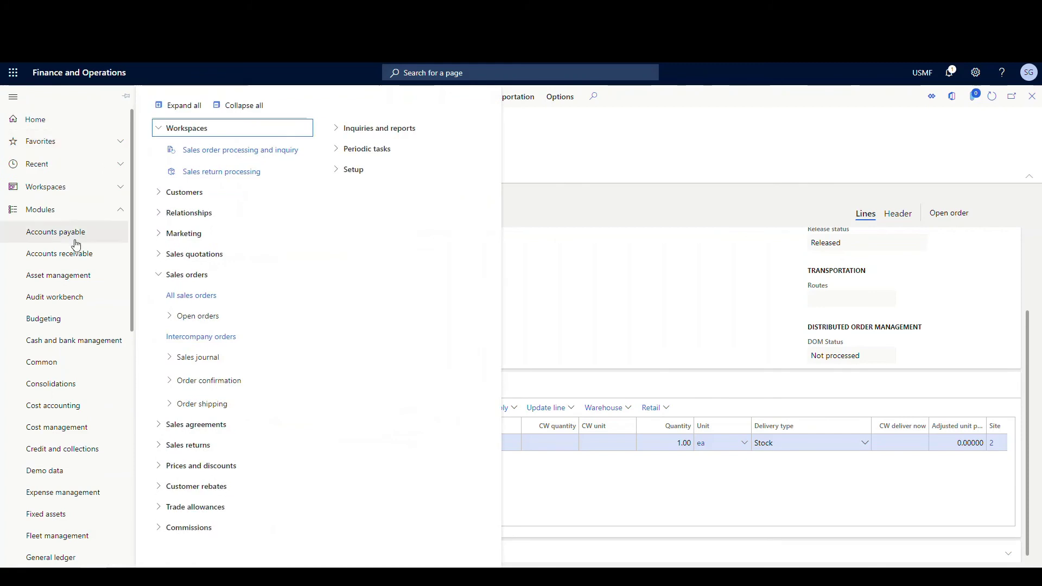
{"action": "scroll", "coordinate": [87, 250], "scroll_direction": "down", "scroll_amount": 5}
{"action": "scroll", "coordinate": [90, 253], "scroll_direction": "down", "scroll_amount": 3}
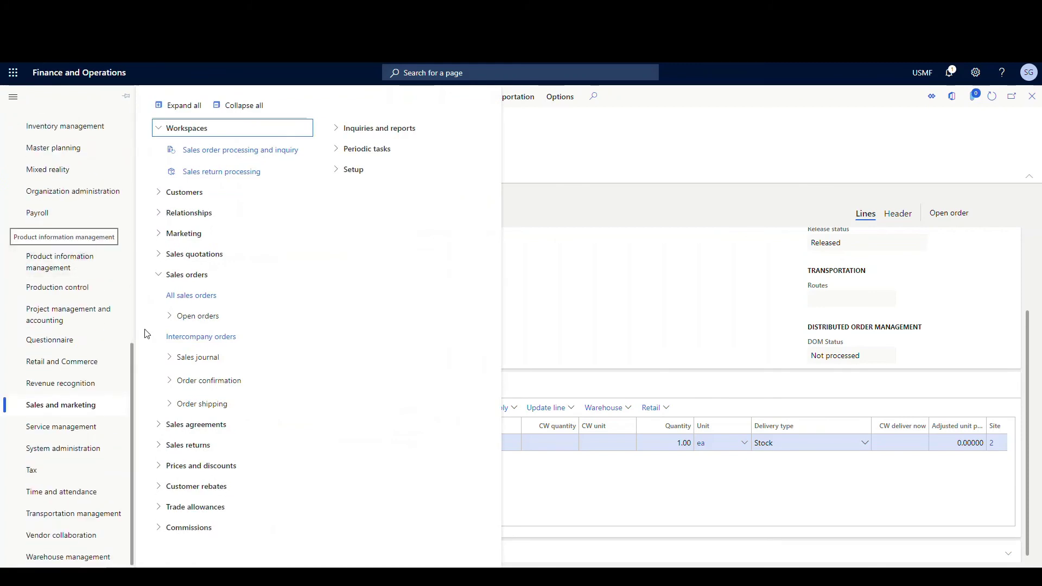
{"action": "left_click", "coordinate": [70, 557]}
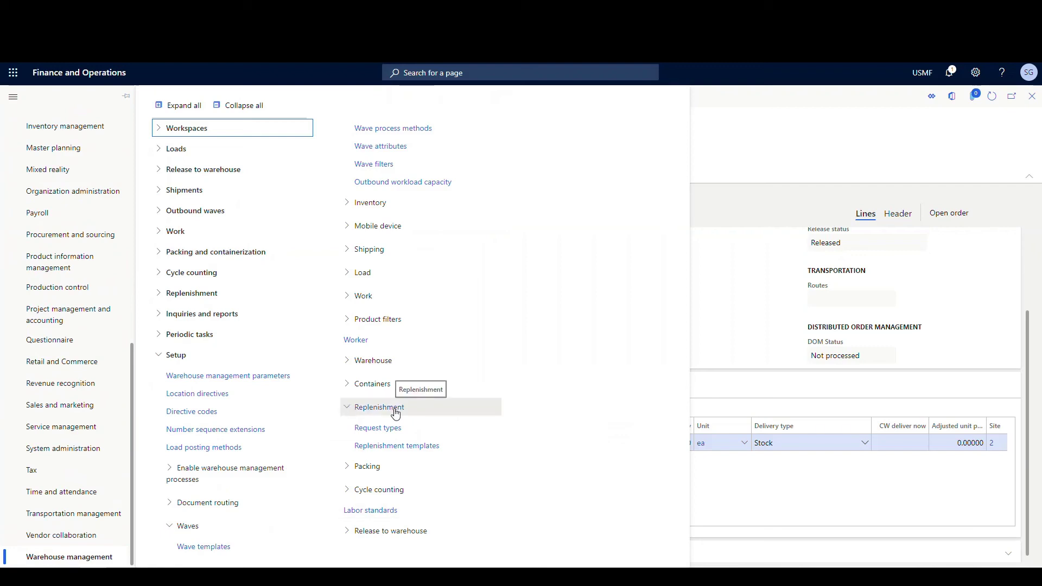
{"action": "left_click", "coordinate": [402, 447]}
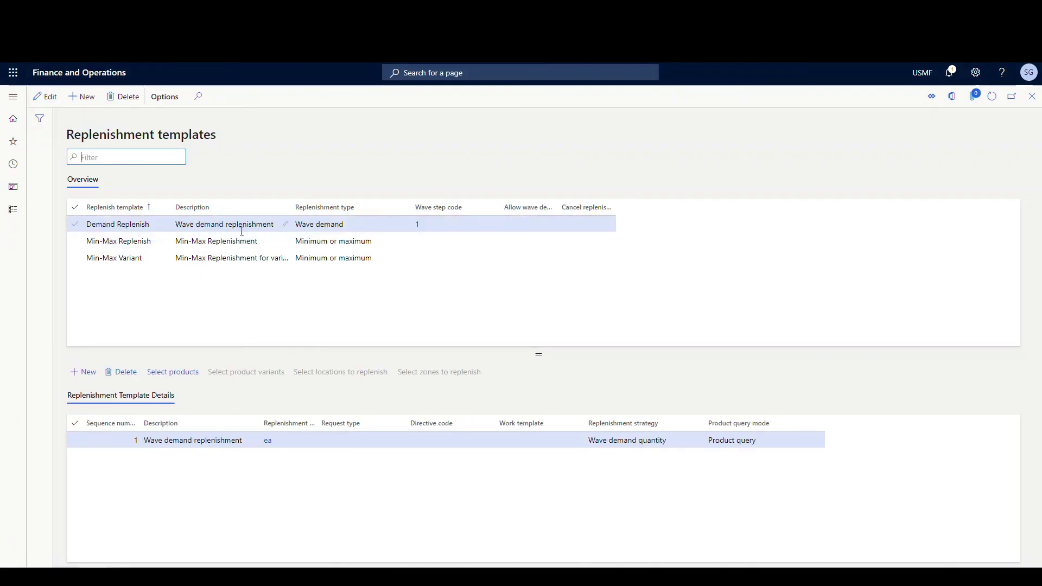
Set the replenishment strategy of the Demand Replenish template's detail line to Maximum location capacity and save the template.
{"action": "left_click", "coordinate": [236, 224]}
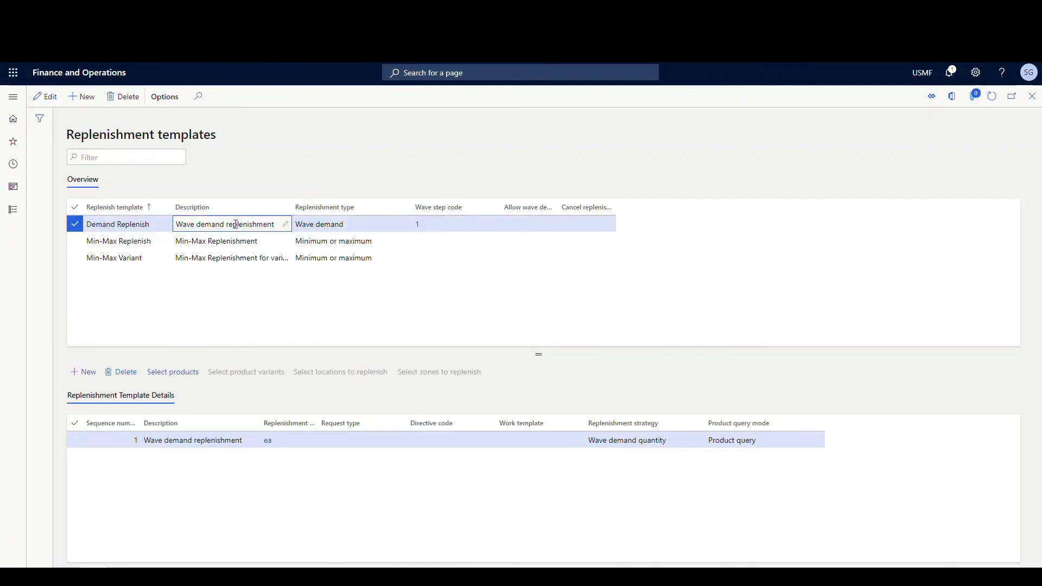
{"action": "left_click", "coordinate": [45, 97]}
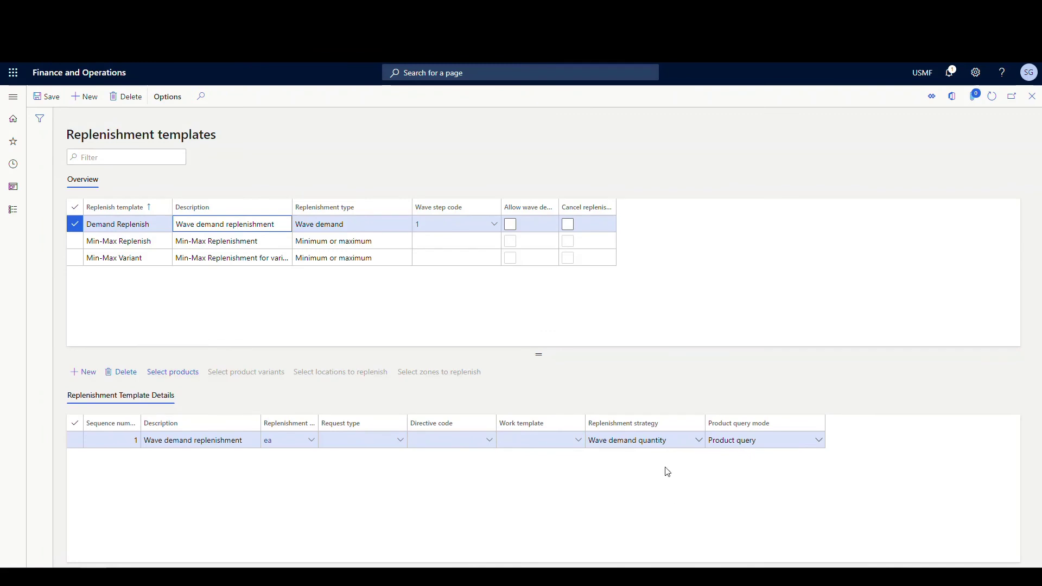
{"action": "left_click", "coordinate": [698, 440]}
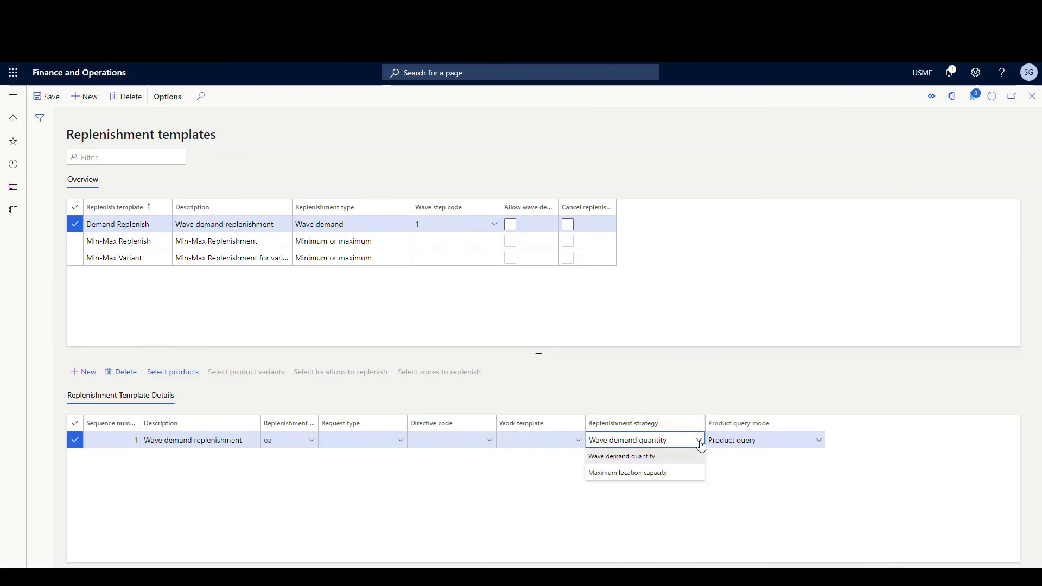
{"action": "left_click", "coordinate": [671, 473]}
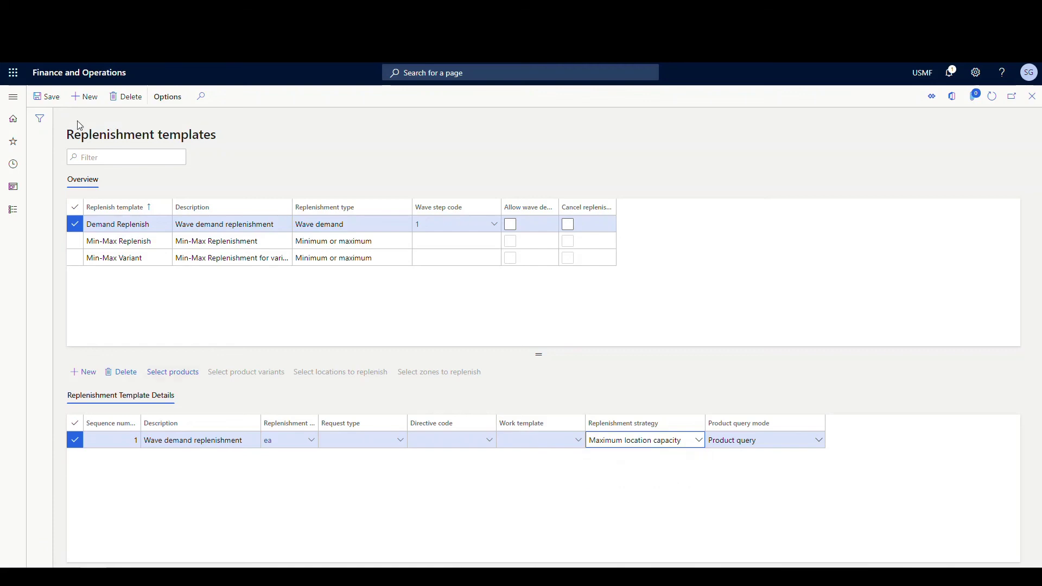
{"action": "left_click", "coordinate": [47, 98]}
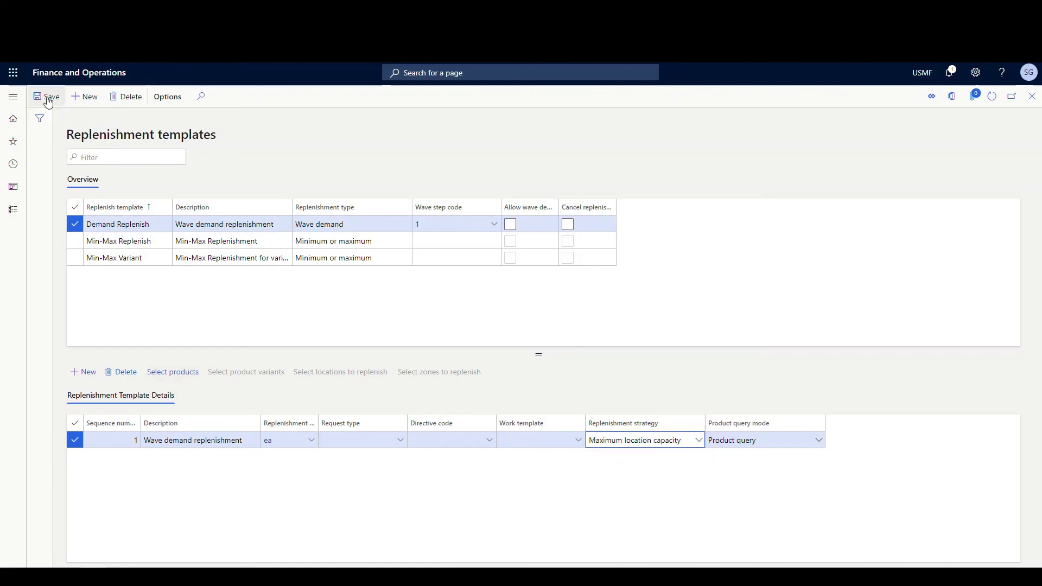
Open the location stocking limits in the Warehouse management setup.
{"action": "left_click", "coordinate": [14, 98]}
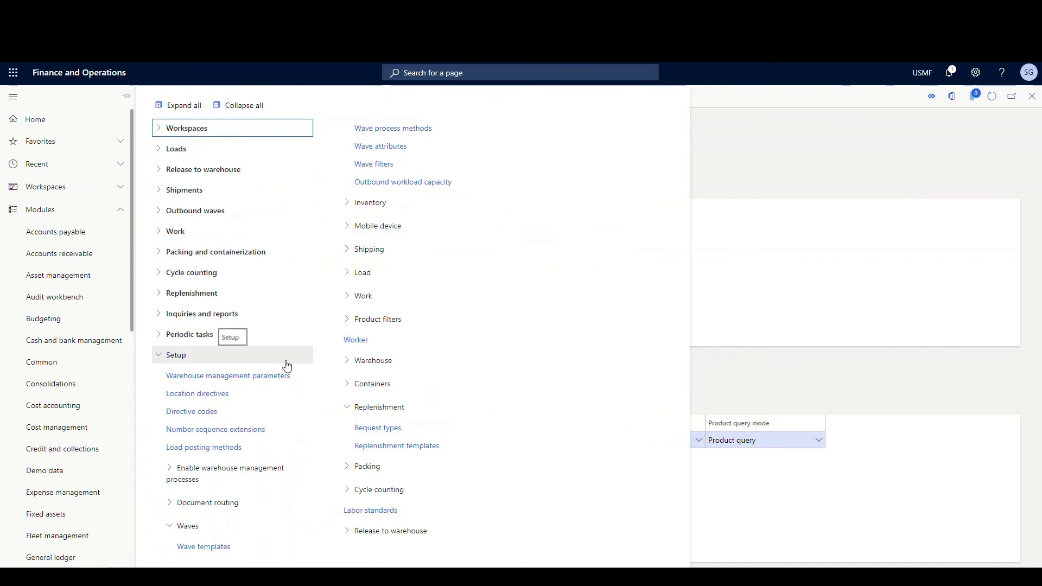
{"action": "left_click", "coordinate": [347, 361]}
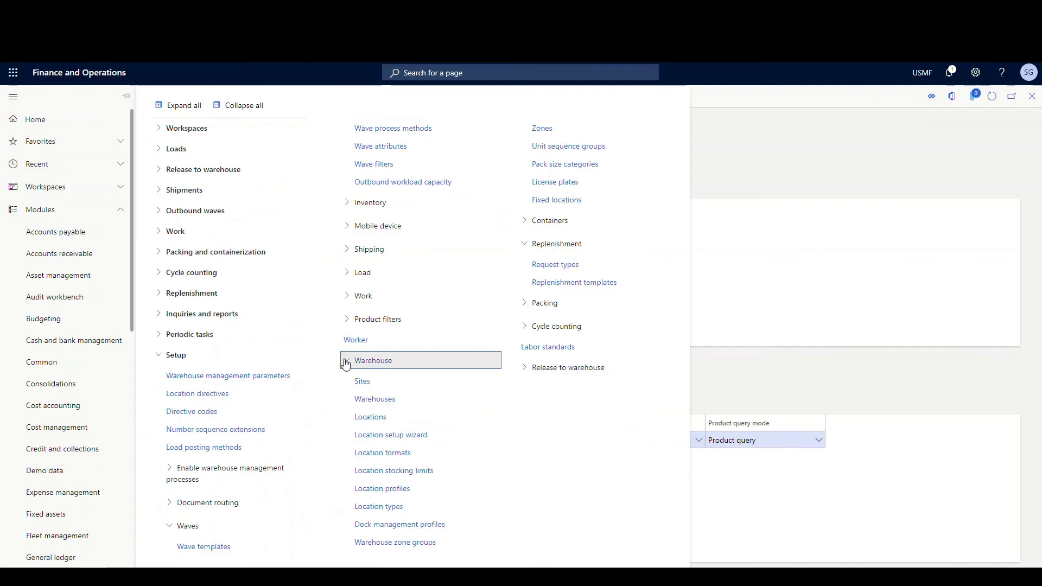
{"action": "left_click", "coordinate": [400, 471]}
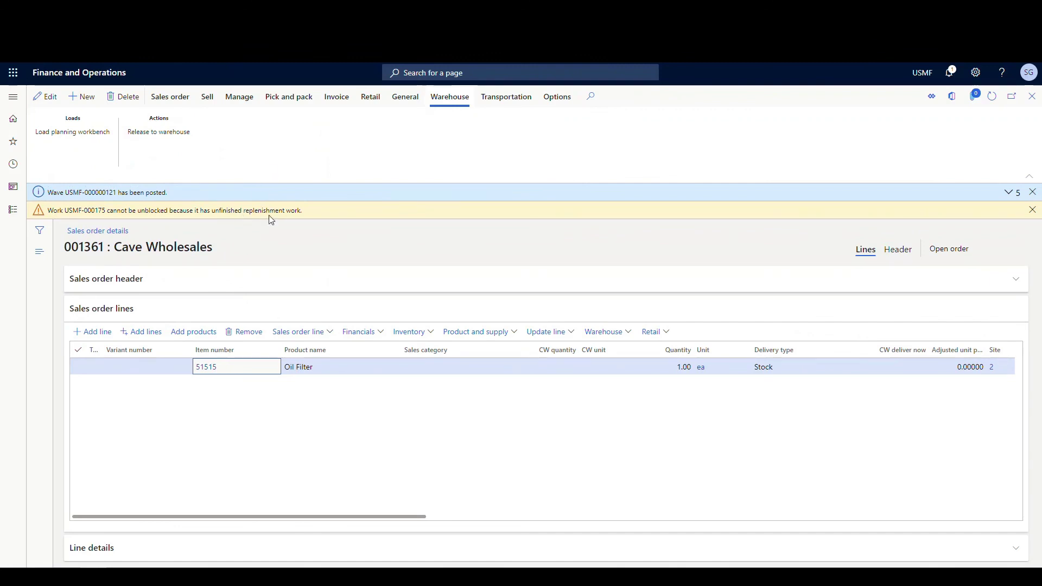
From the Oil Filter line's work details, check the canceled and open sales work and open the open work's related replenishment work.
{"action": "left_click", "coordinate": [631, 335]}
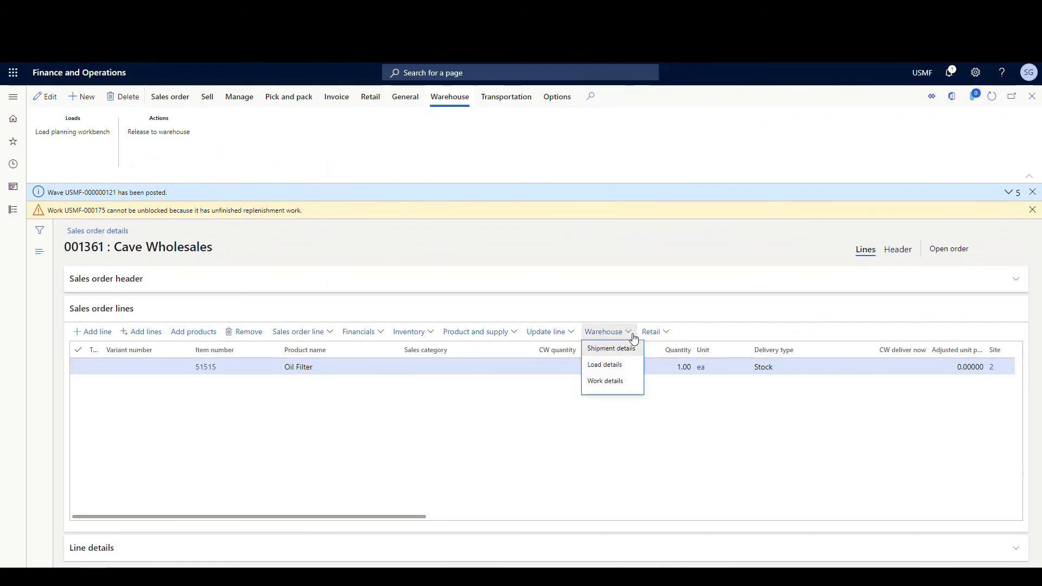
{"action": "left_click", "coordinate": [603, 384]}
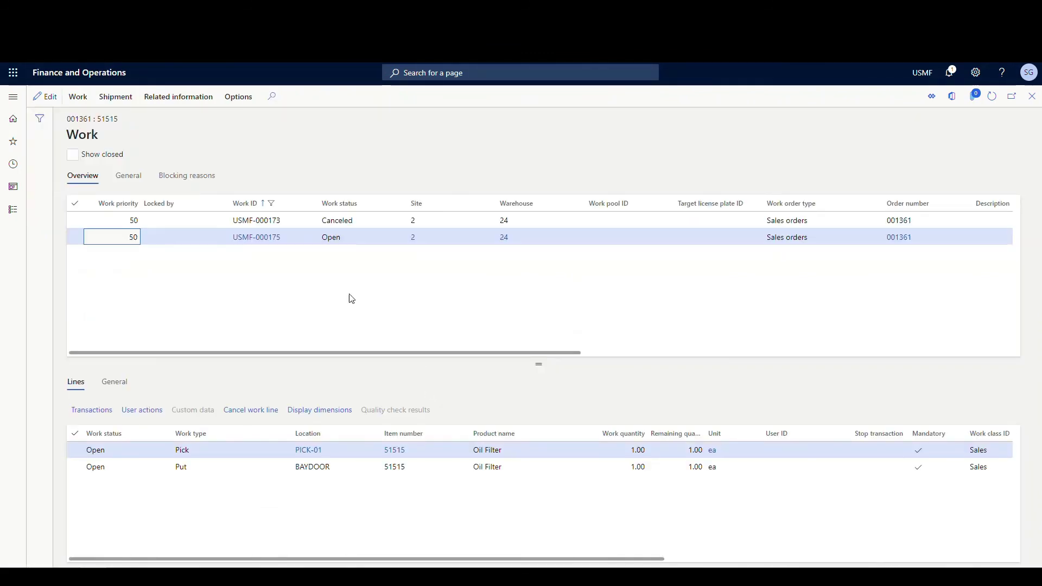
{"action": "left_click", "coordinate": [338, 222]}
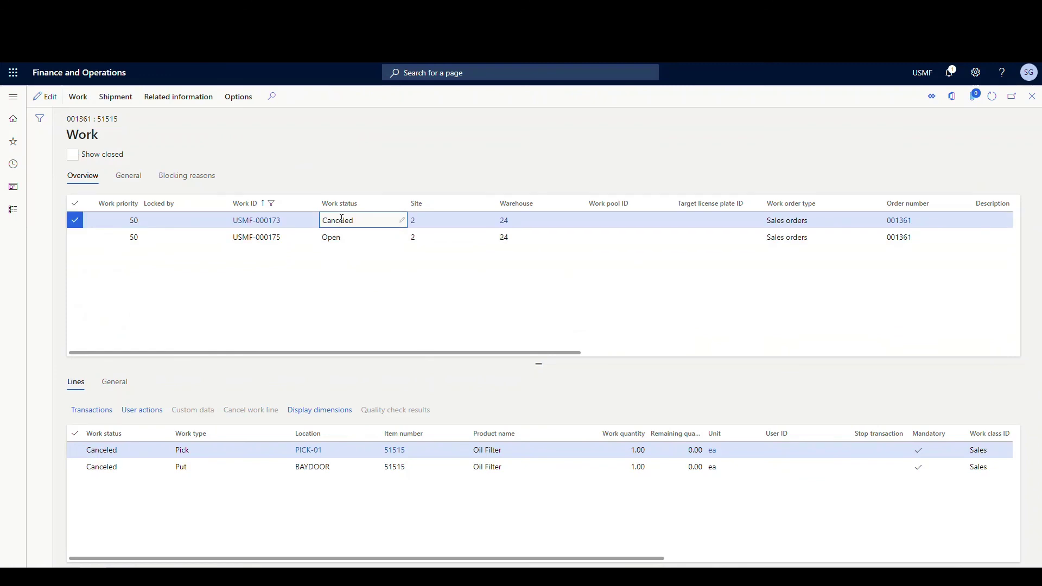
{"action": "left_click", "coordinate": [340, 232]}
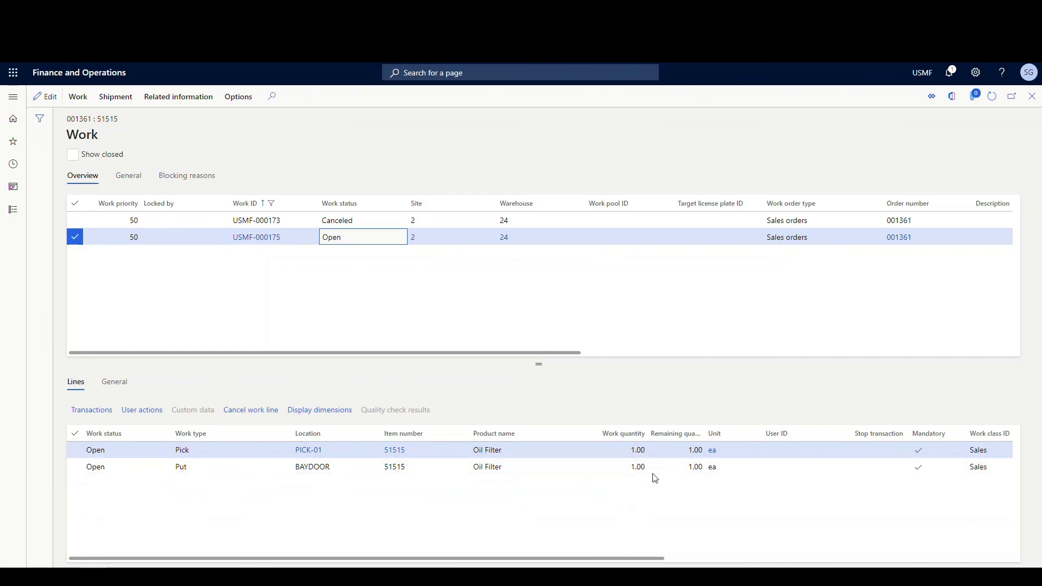
{"action": "left_click", "coordinate": [187, 99]}
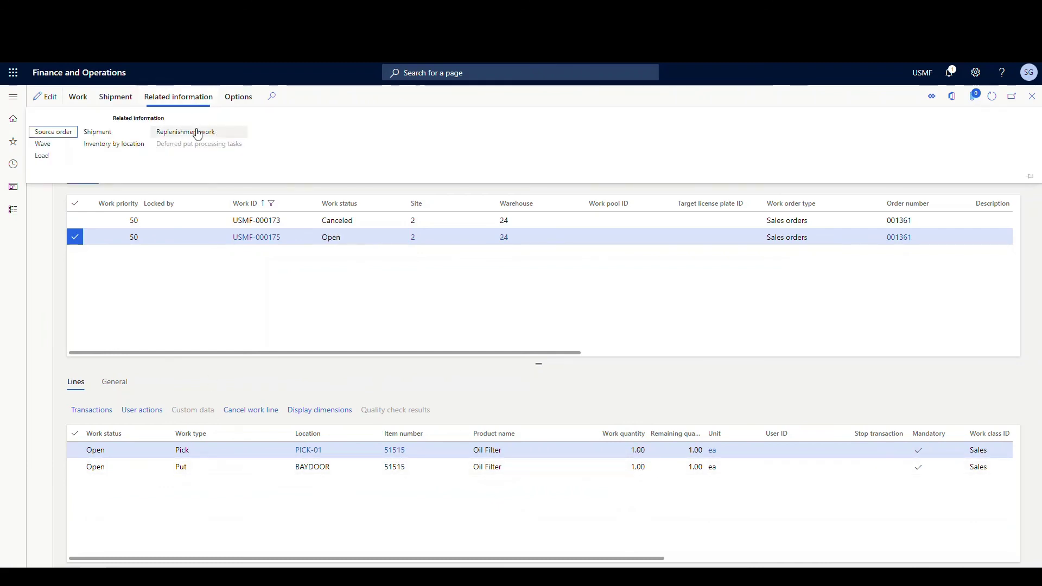
{"action": "left_click", "coordinate": [190, 131]}
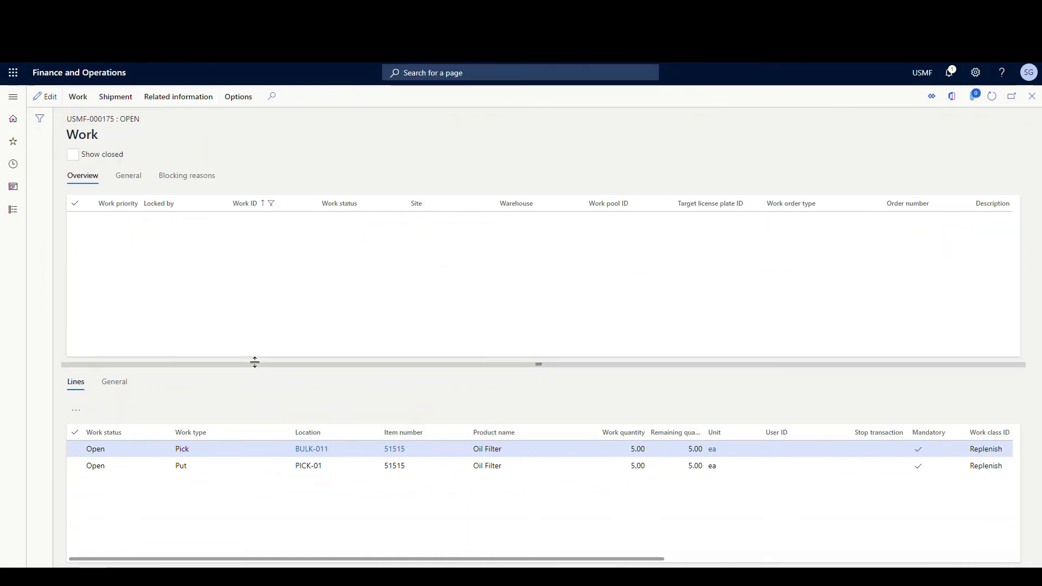